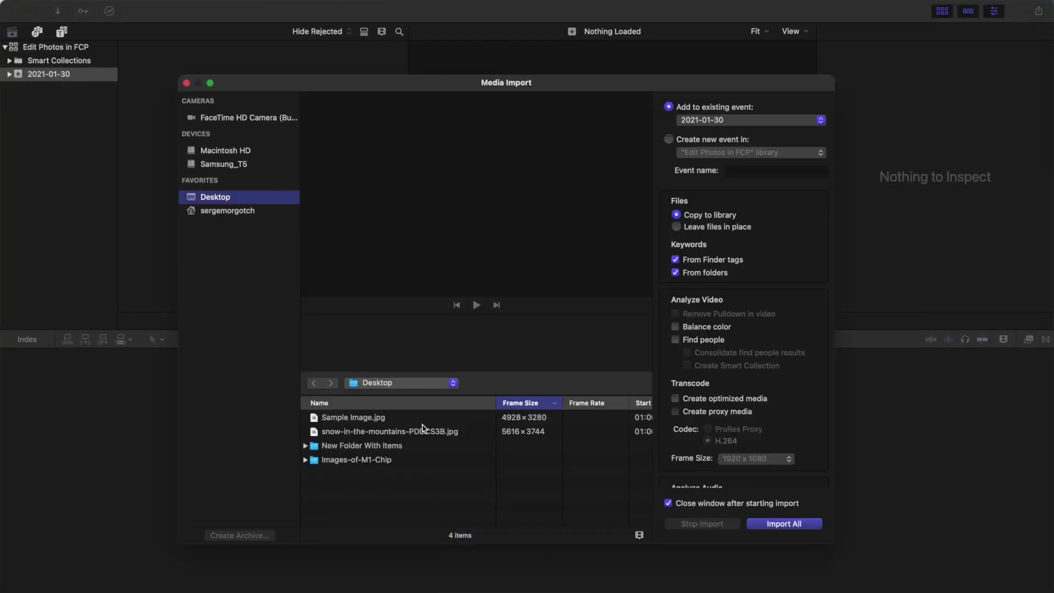
# Import Sample Image.jpg from the Desktop into the 2021-01-30 event
pyautogui.click(404, 421)
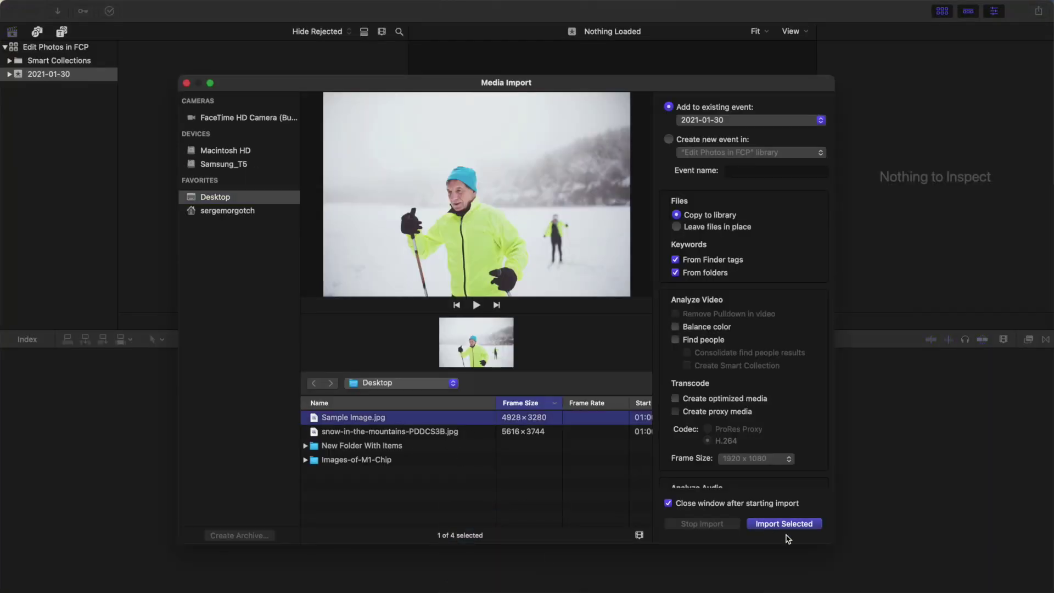
pyautogui.click(784, 524)
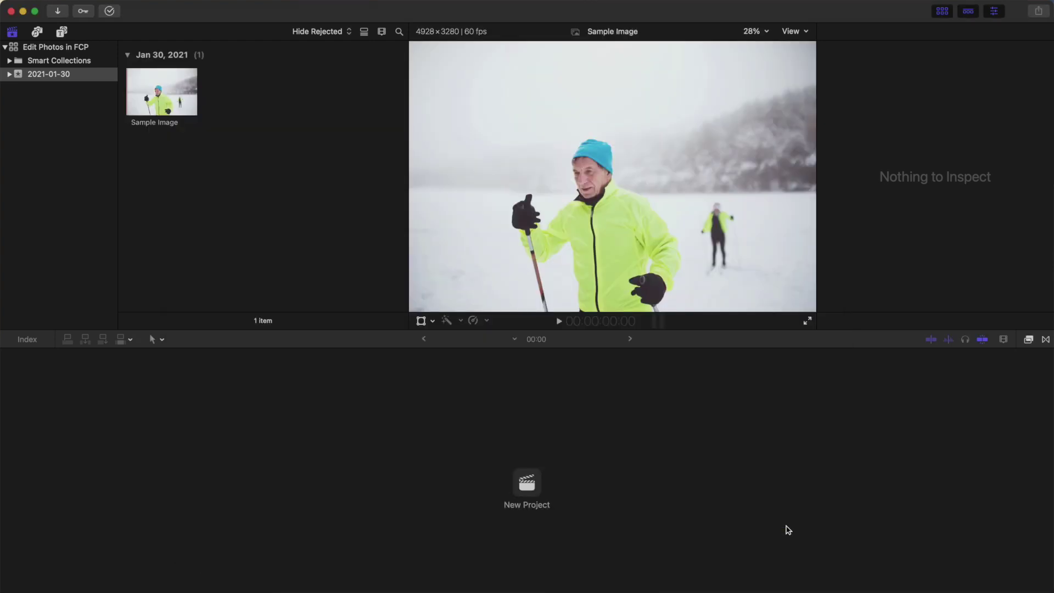
pyautogui.press('super+n')
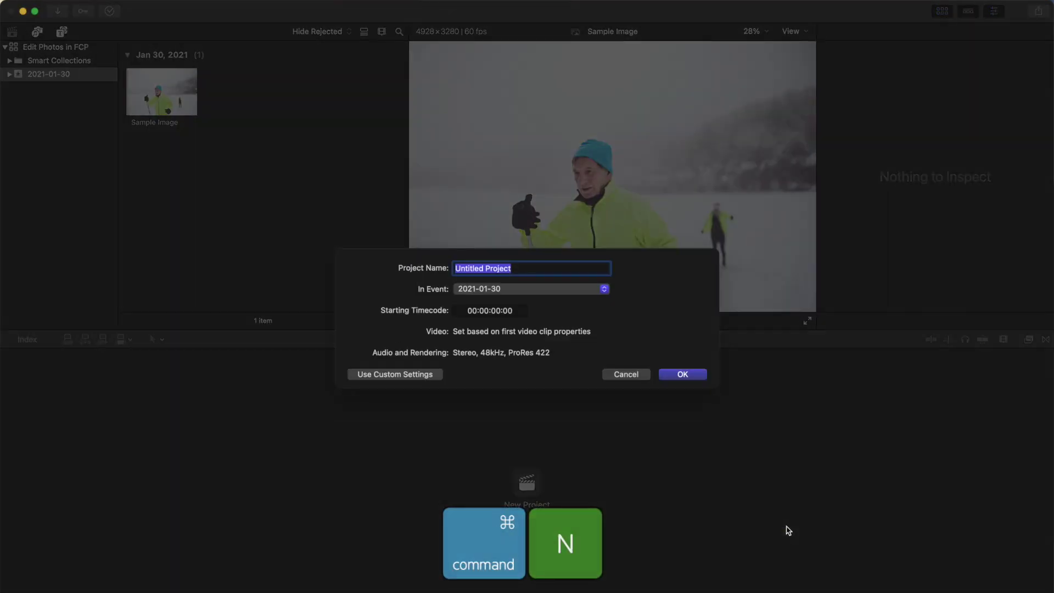
# Create the project 'Still Image Editing in FCP' with Square format at 1080x1080 resolution
pyautogui.click(298, 417)
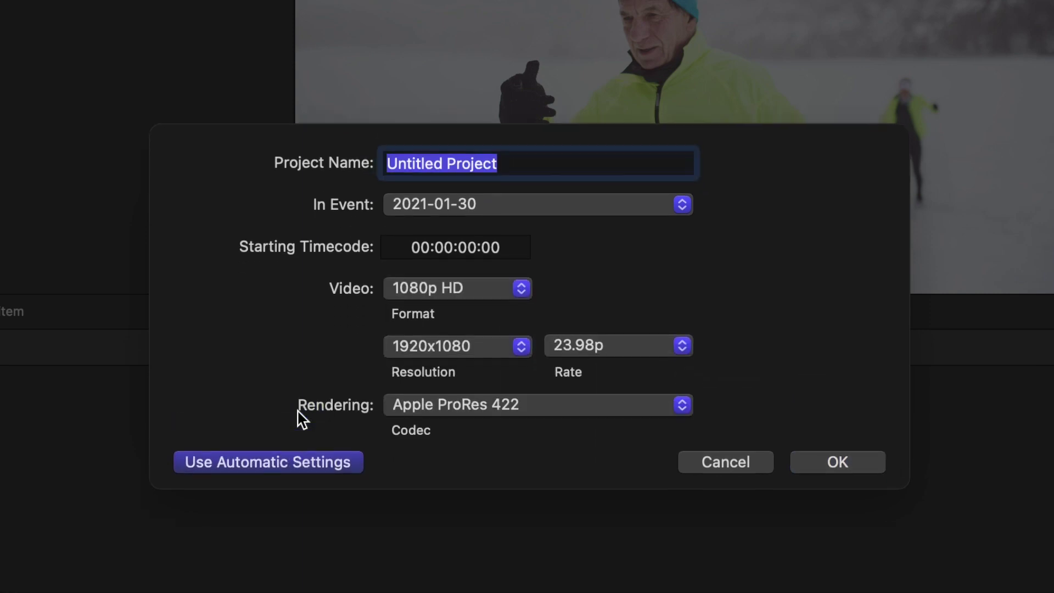
pyautogui.write('Still Image Edi')
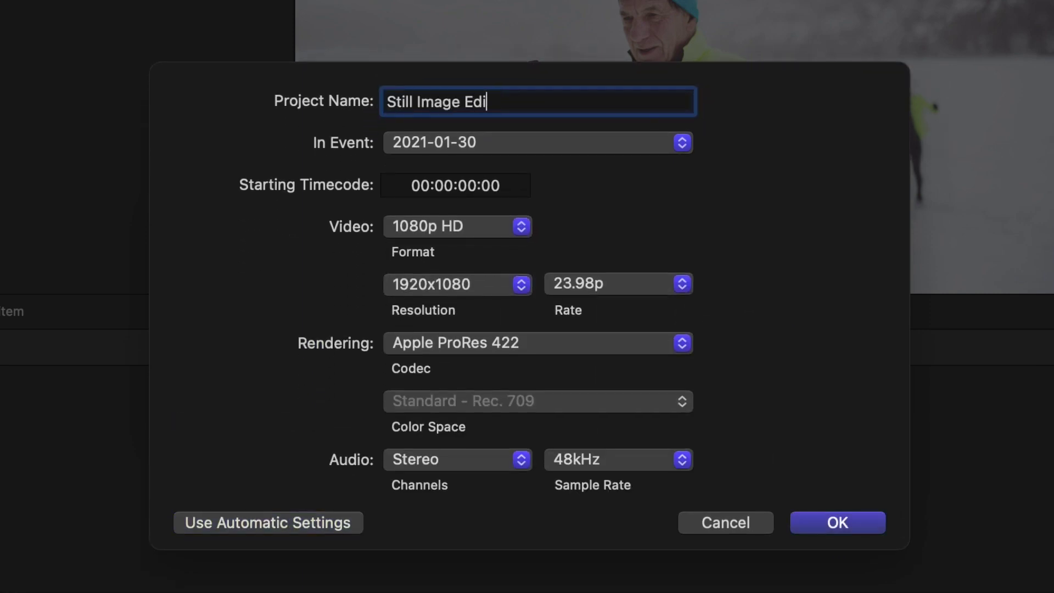
pyautogui.write('ting in FCP')
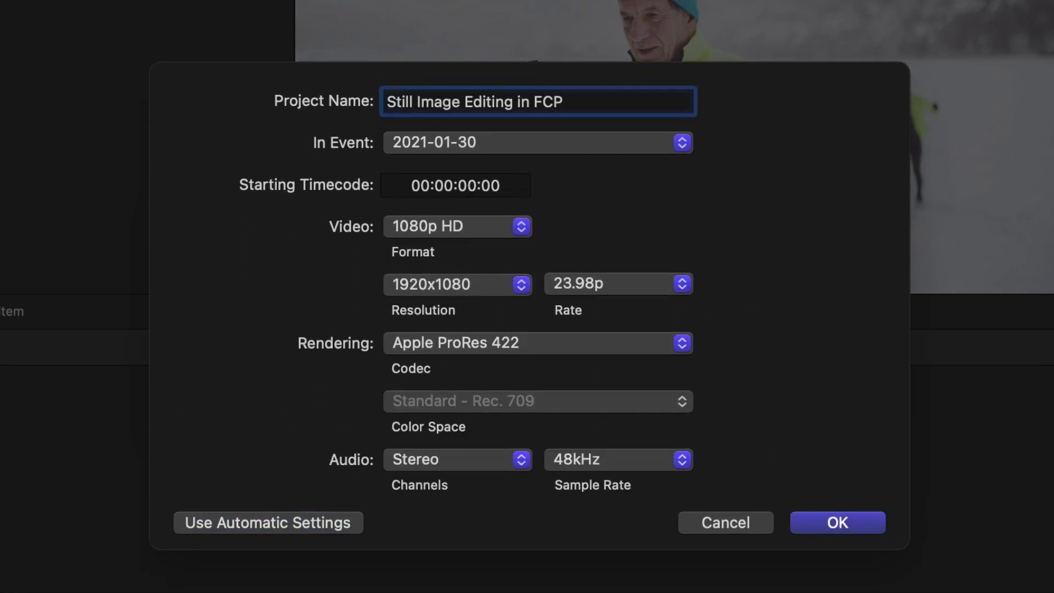
pyautogui.click(525, 230)
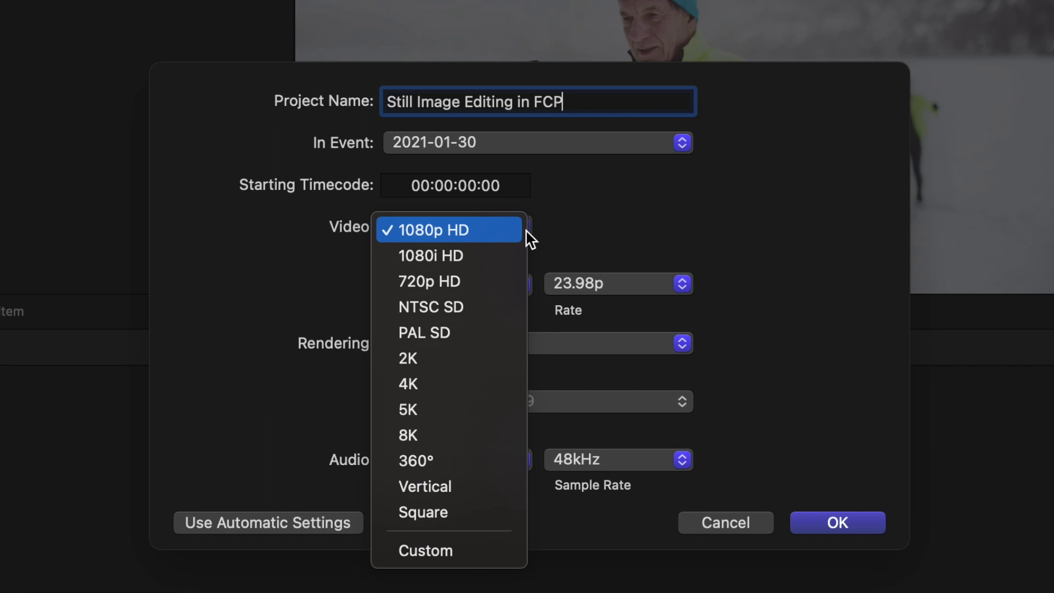
pyautogui.click(479, 515)
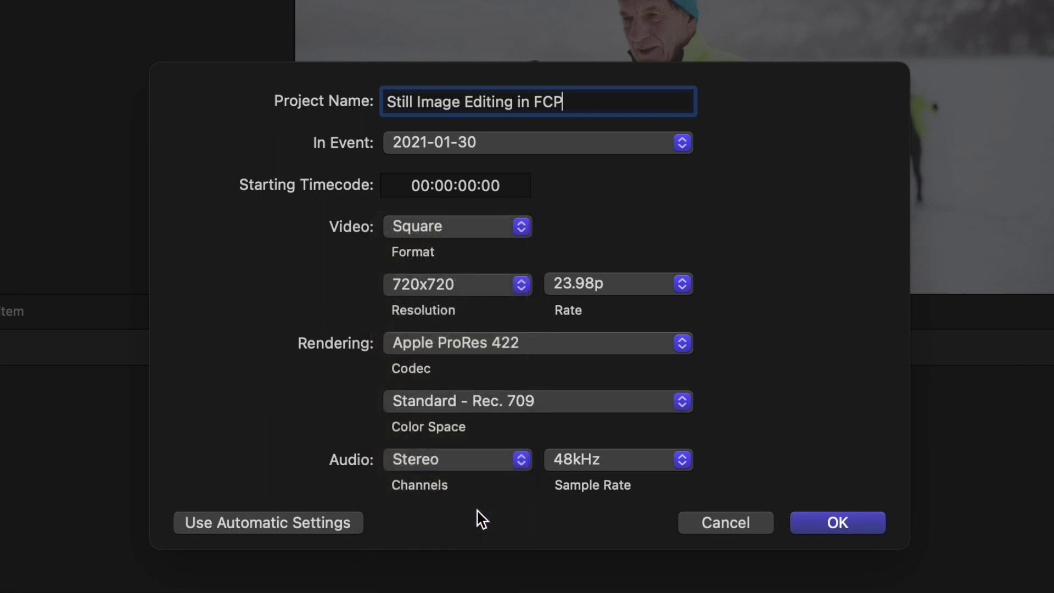
pyautogui.click(520, 284)
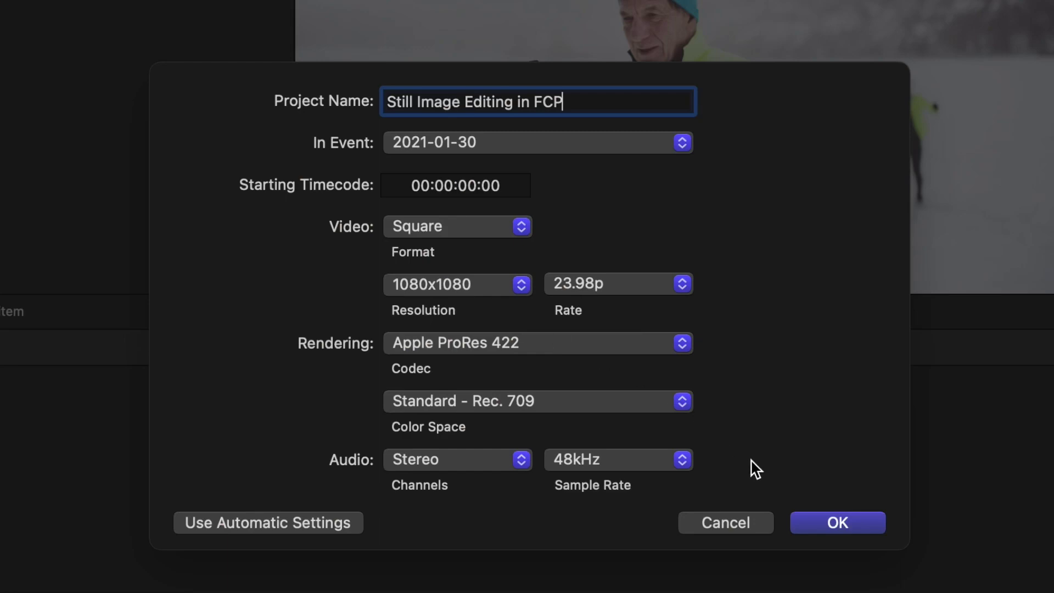
pyautogui.click(835, 522)
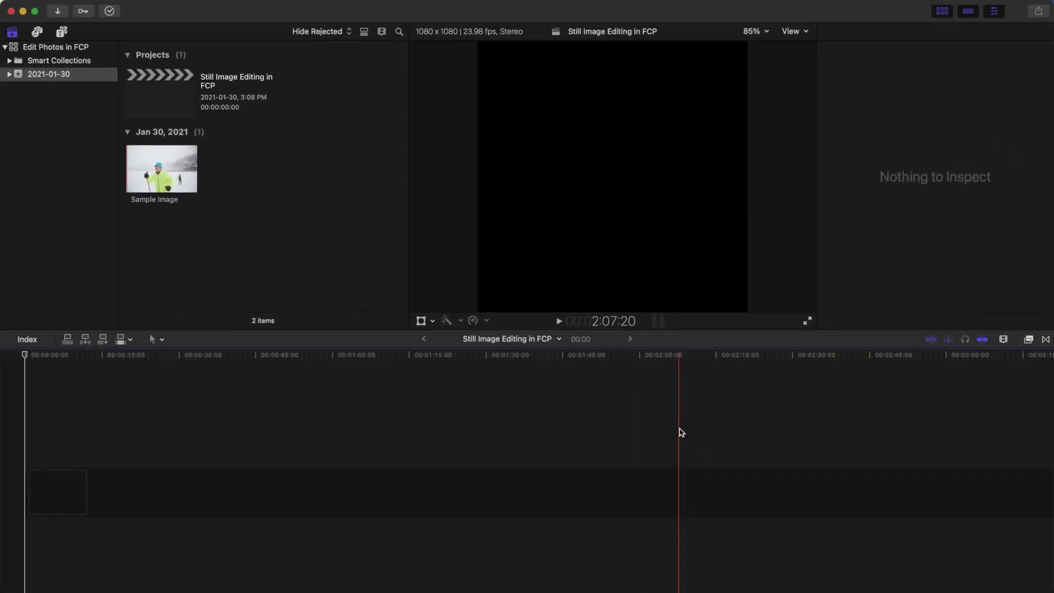
# Append Sample Image to the timeline as a 4-second clip and fit the timeline view
pyautogui.click(159, 190)
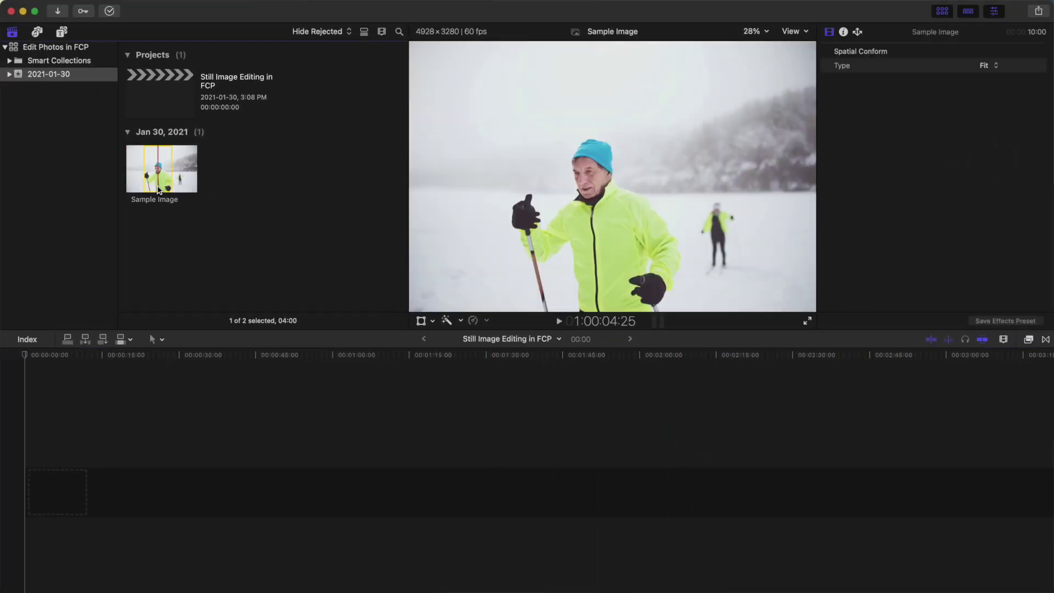
pyautogui.press('e')
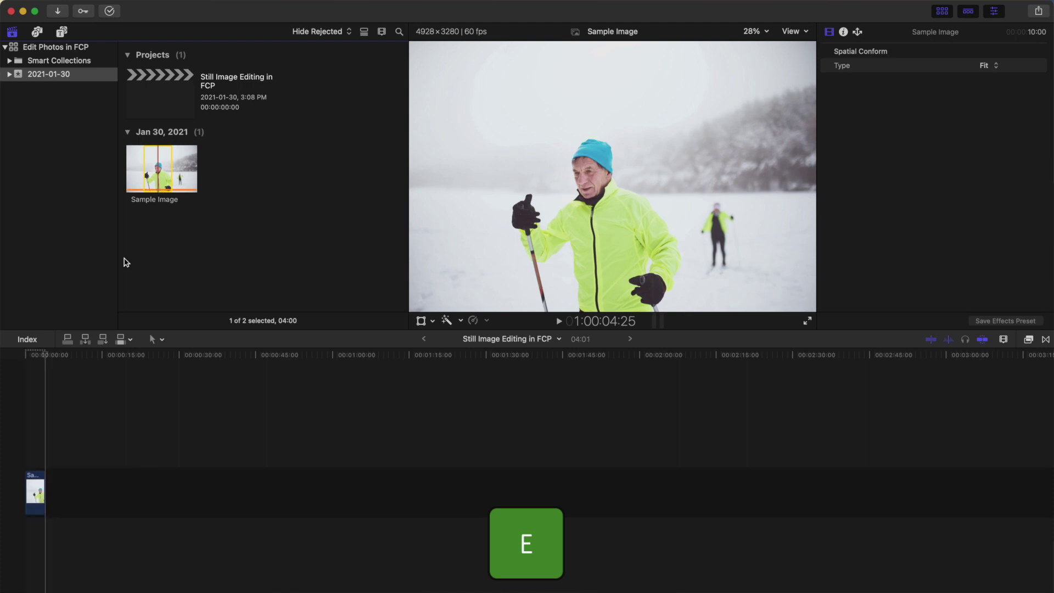
pyautogui.hotkey('shift', 'z')
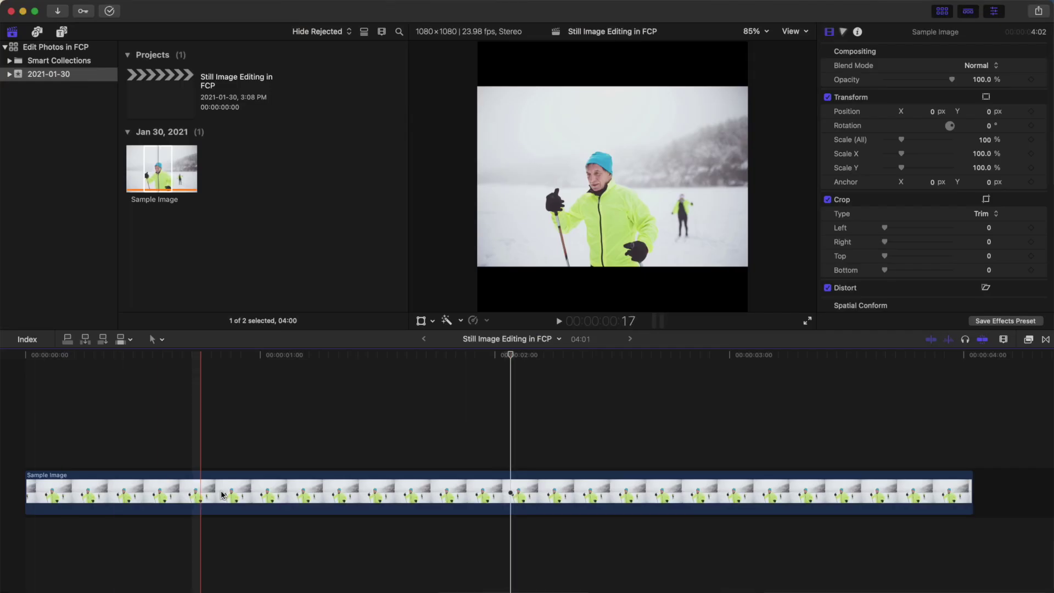
# Scale the photo to 205% and reposition it to X 85.1, Y 193.1 px around the skier
pyautogui.click(282, 504)
pyautogui.hotkey('shift', 't')
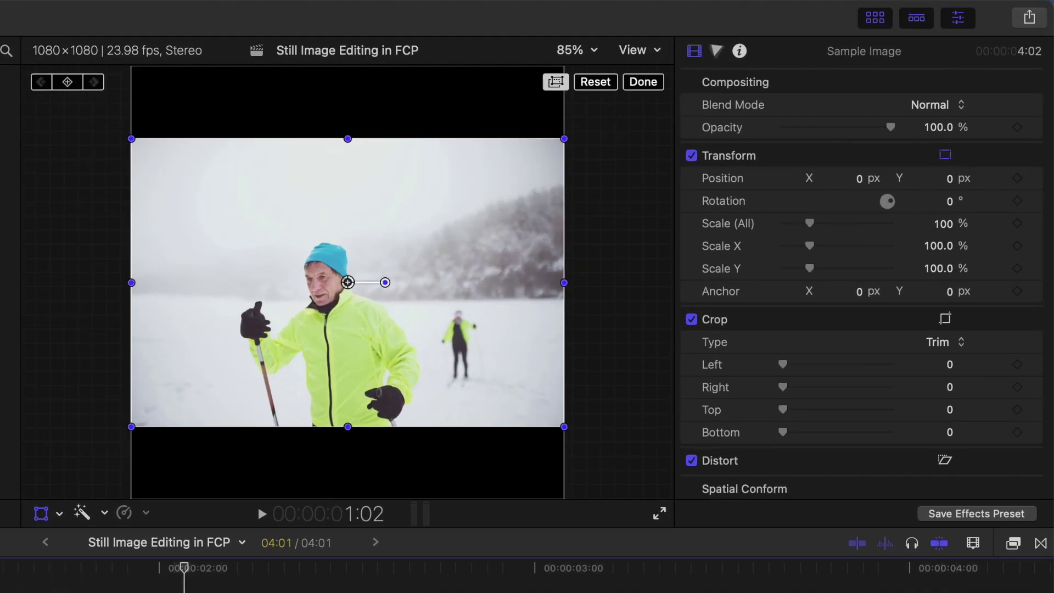
pyautogui.moveTo(814, 227); pyautogui.dragTo(835, 230)
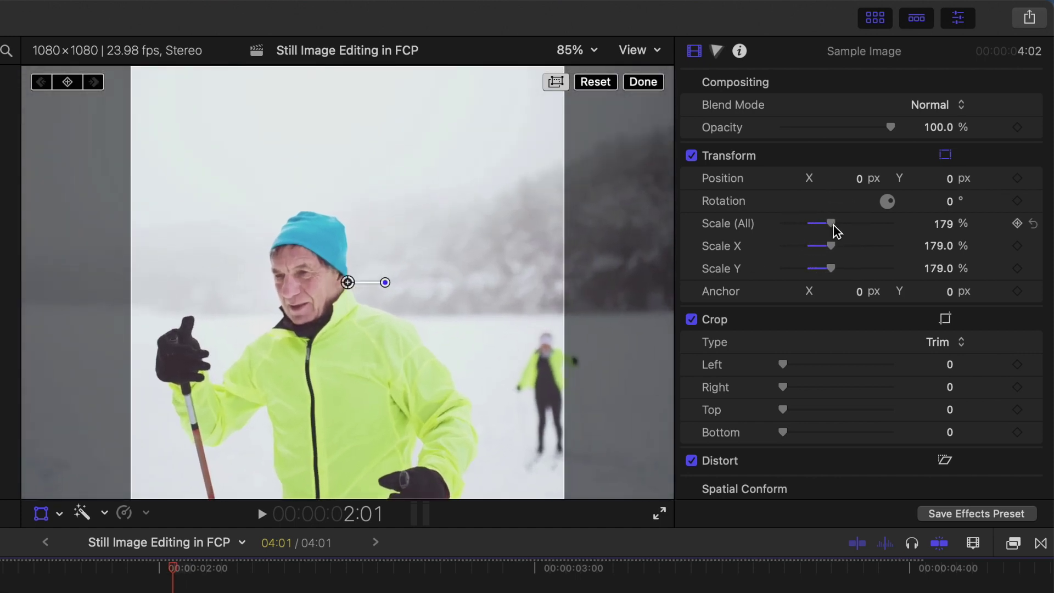
pyautogui.moveTo(348, 282); pyautogui.dragTo(379, 283)
pyautogui.moveTo(831, 224); pyautogui.dragTo(844, 229)
pyautogui.moveTo(379, 282); pyautogui.dragTo(381, 205)
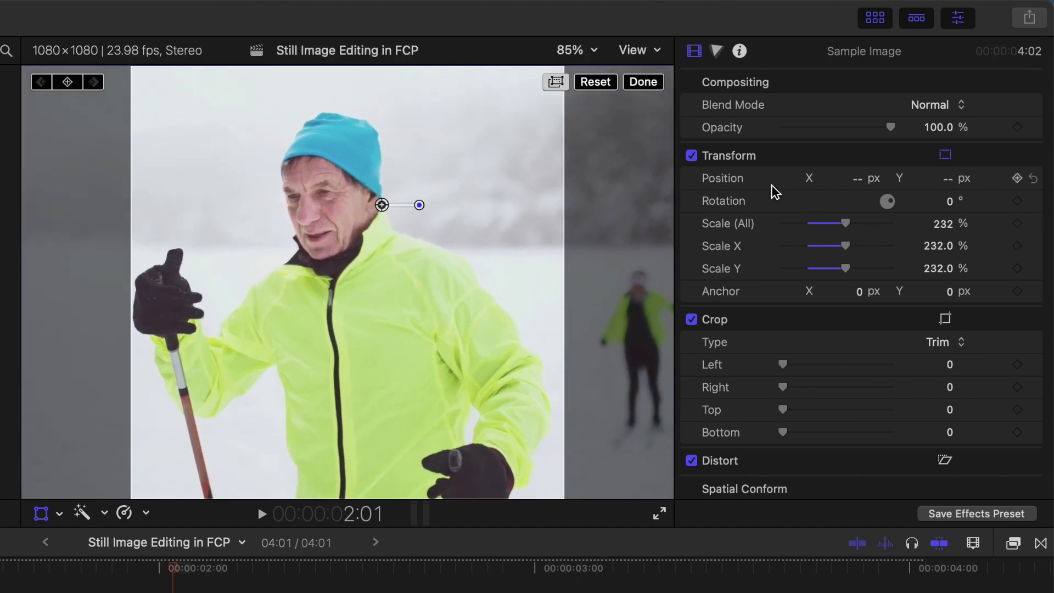
pyautogui.moveTo(846, 223); pyautogui.dragTo(844, 227)
pyautogui.press('Return')
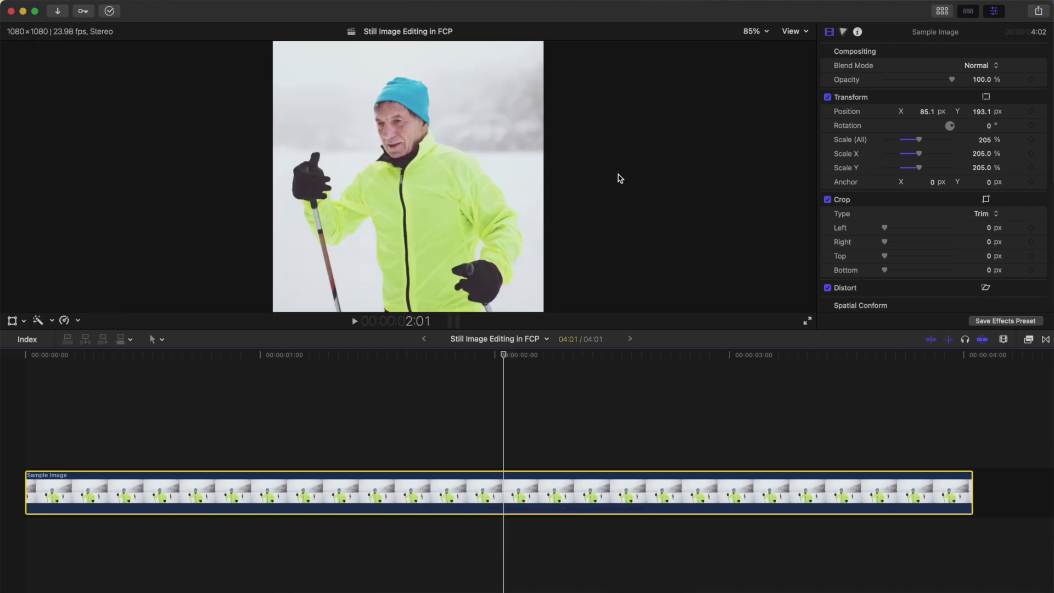
pyautogui.press('super+6')
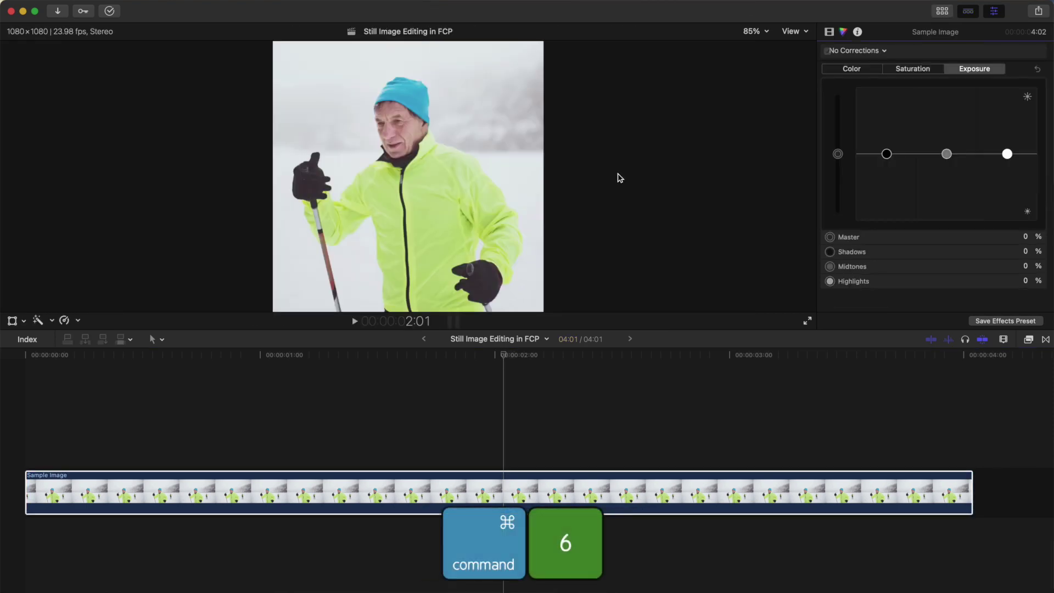
# Show the scopes as a single large Luma waveform and add a Color Board correction
pyautogui.press('super+7')
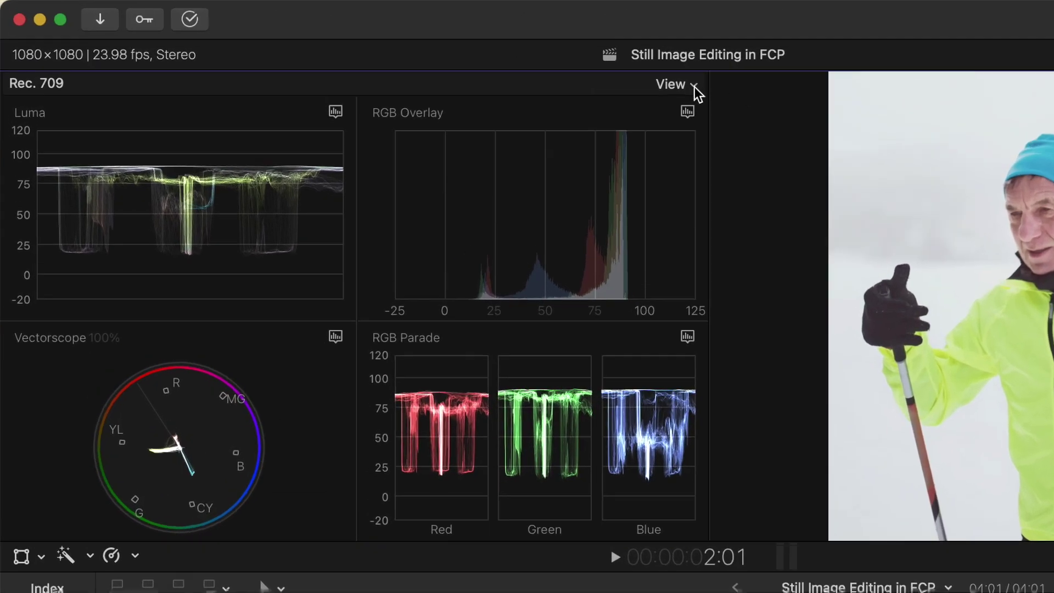
pyautogui.click(399, 49)
pyautogui.click(500, 54)
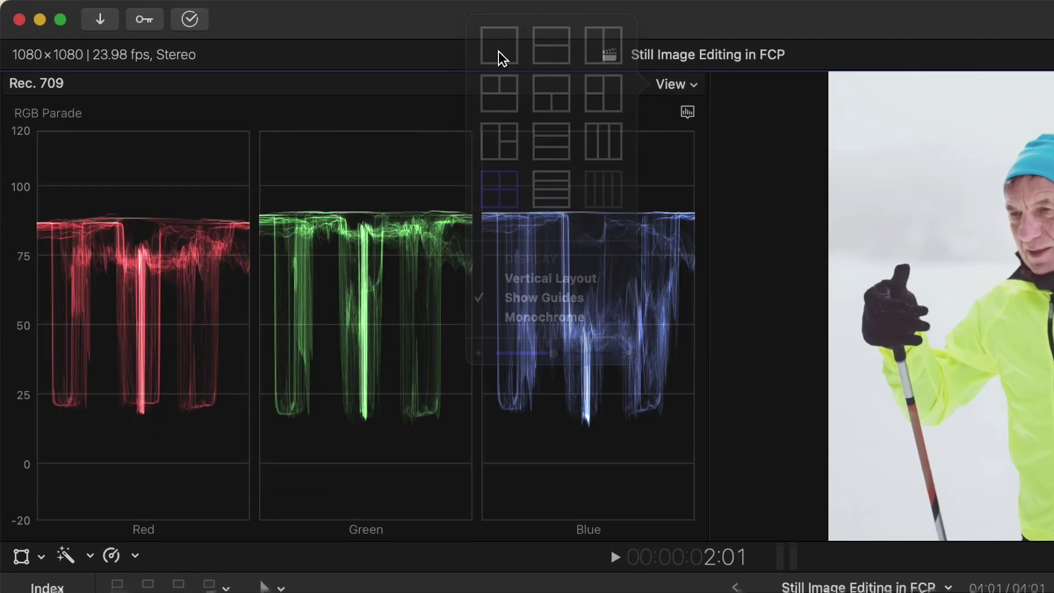
pyautogui.click(687, 112)
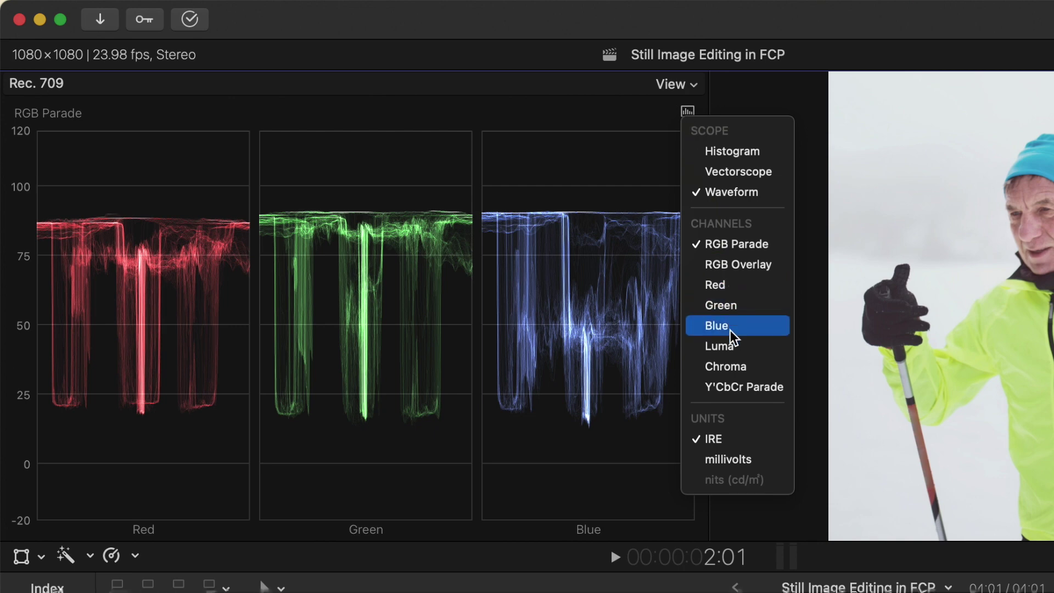
pyautogui.click(736, 350)
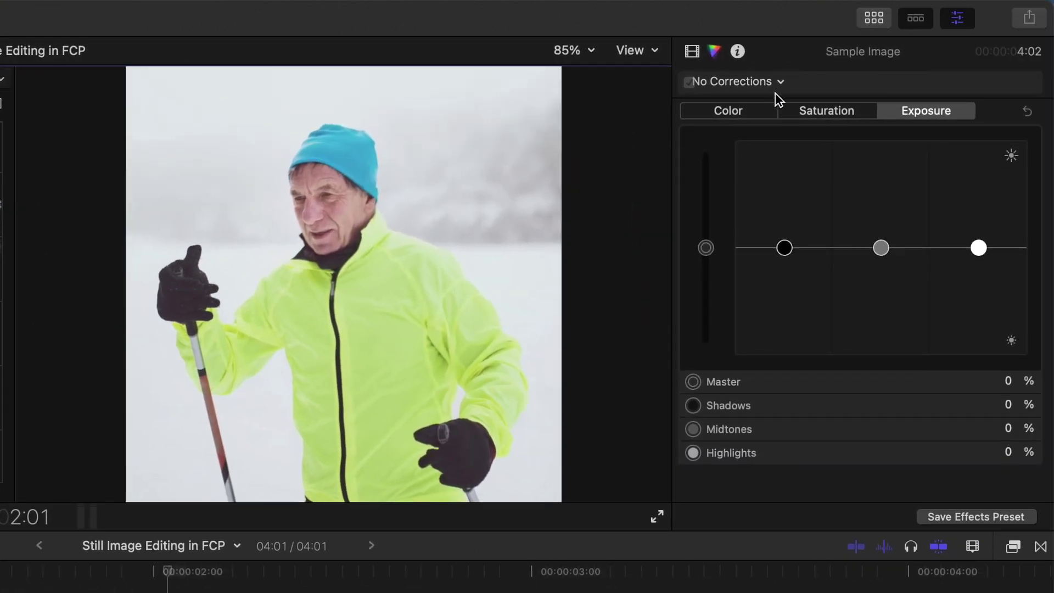
pyautogui.click(780, 82)
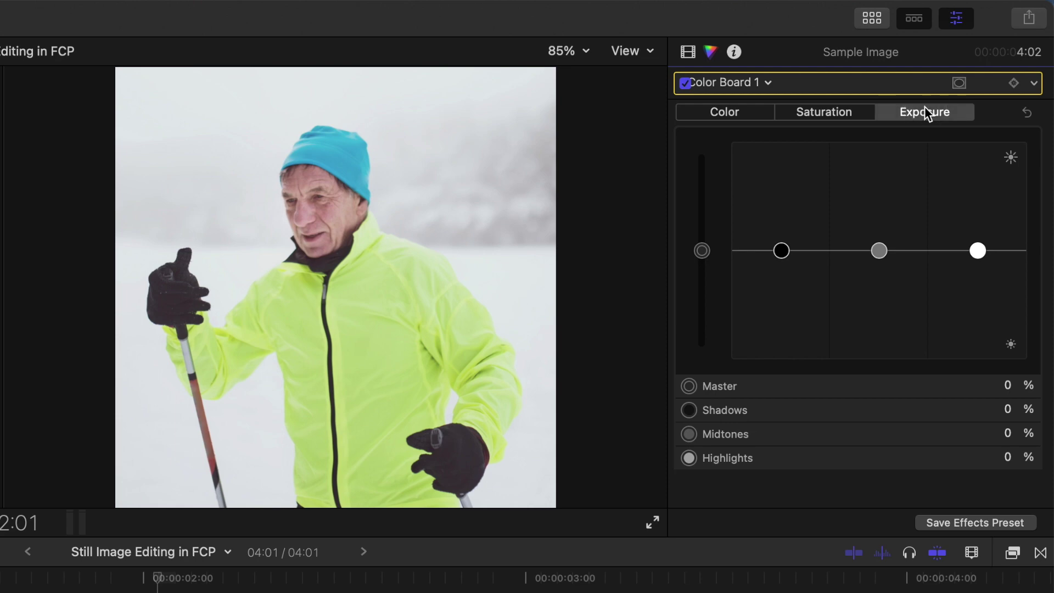
# Set Color Board exposure to Shadows -34%, Midtones -18%, Highlights 20%
pyautogui.click(783, 252)
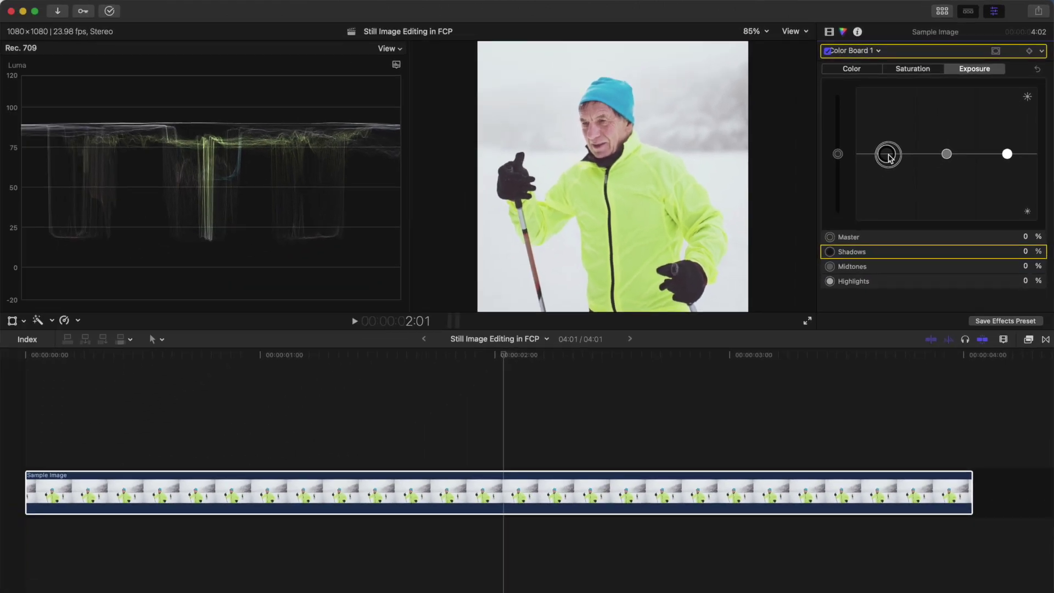
pyautogui.moveTo(890, 156); pyautogui.dragTo(889, 169)
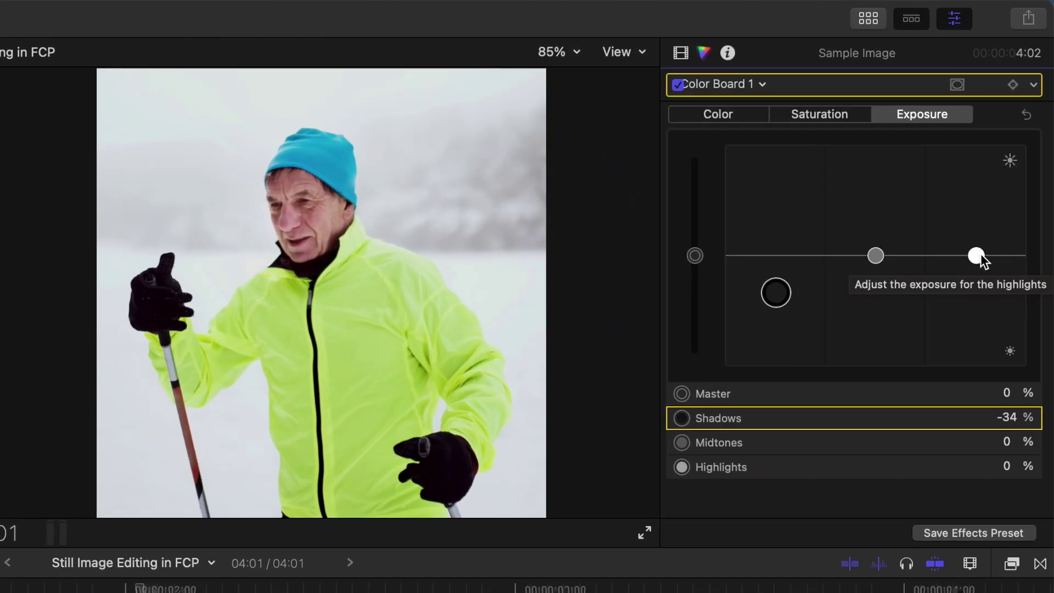
pyautogui.click(978, 255)
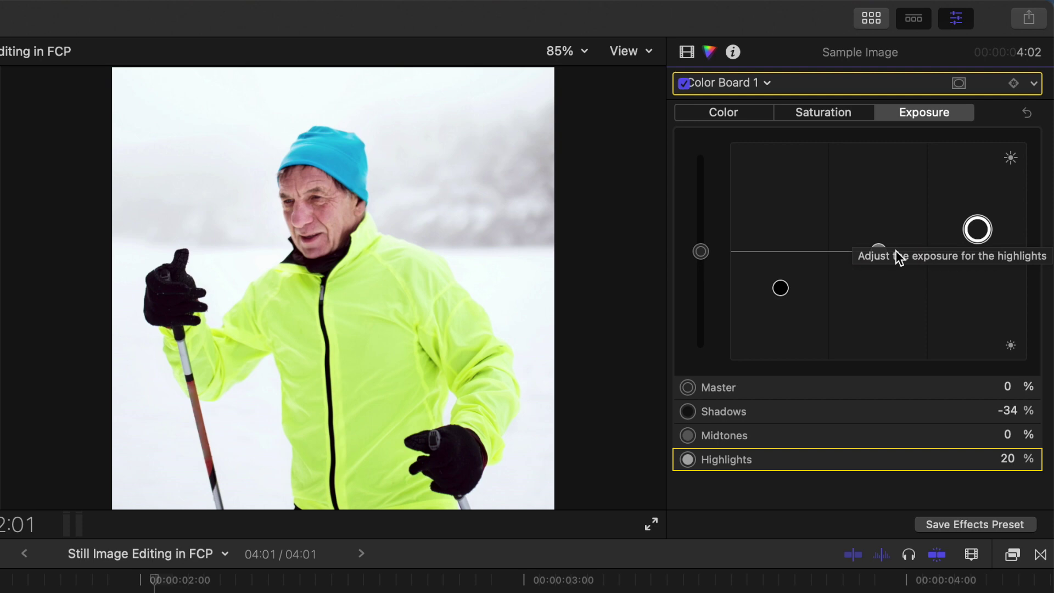
pyautogui.moveTo(878, 252); pyautogui.dragTo(878, 273)
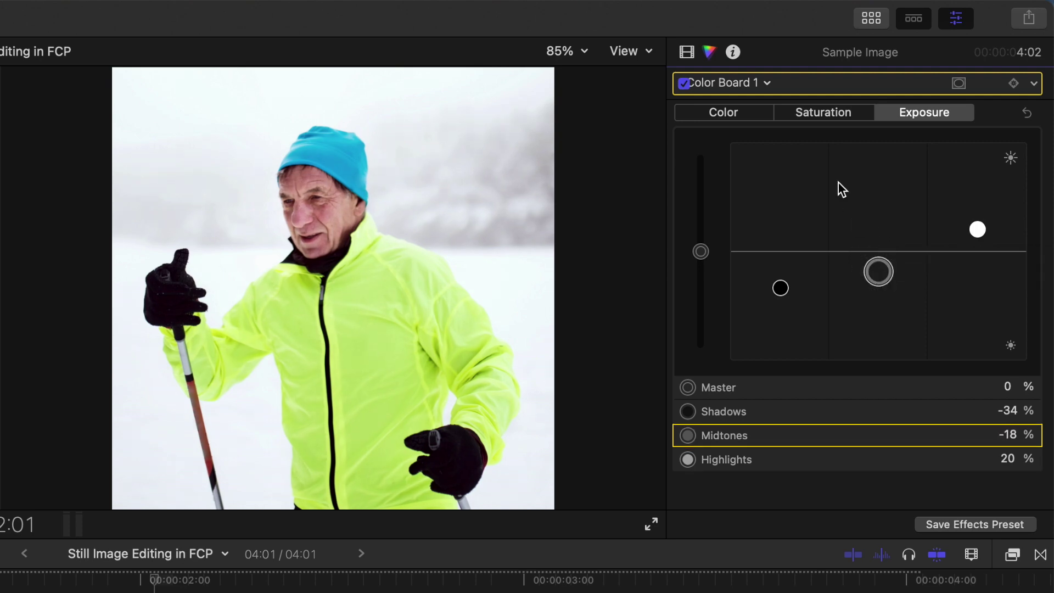
# Raise Master saturation to 28%, then toggle the correction off and on to compare
pyautogui.click(824, 113)
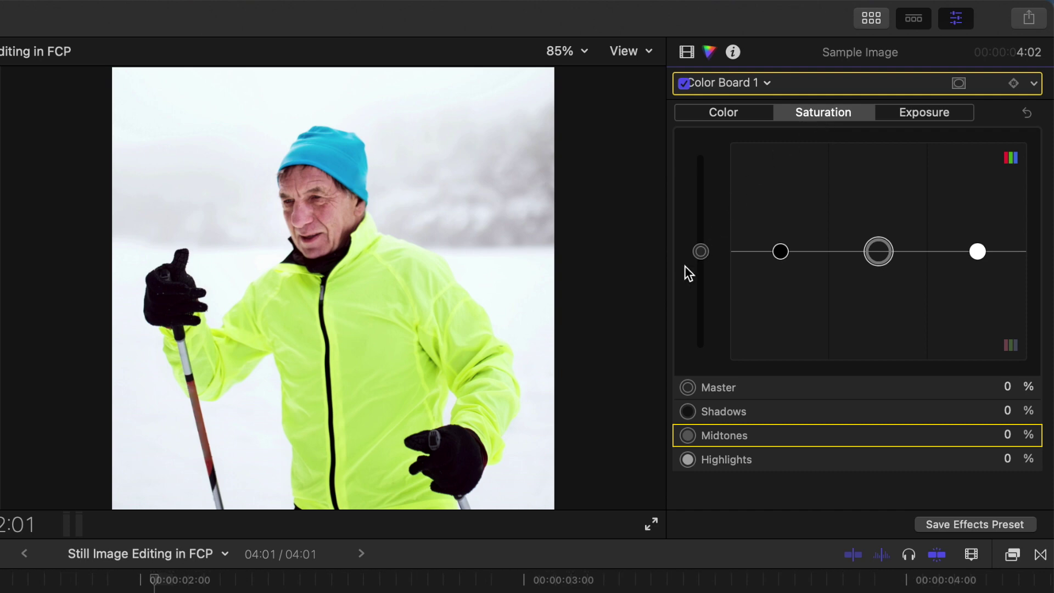
pyautogui.click(702, 252)
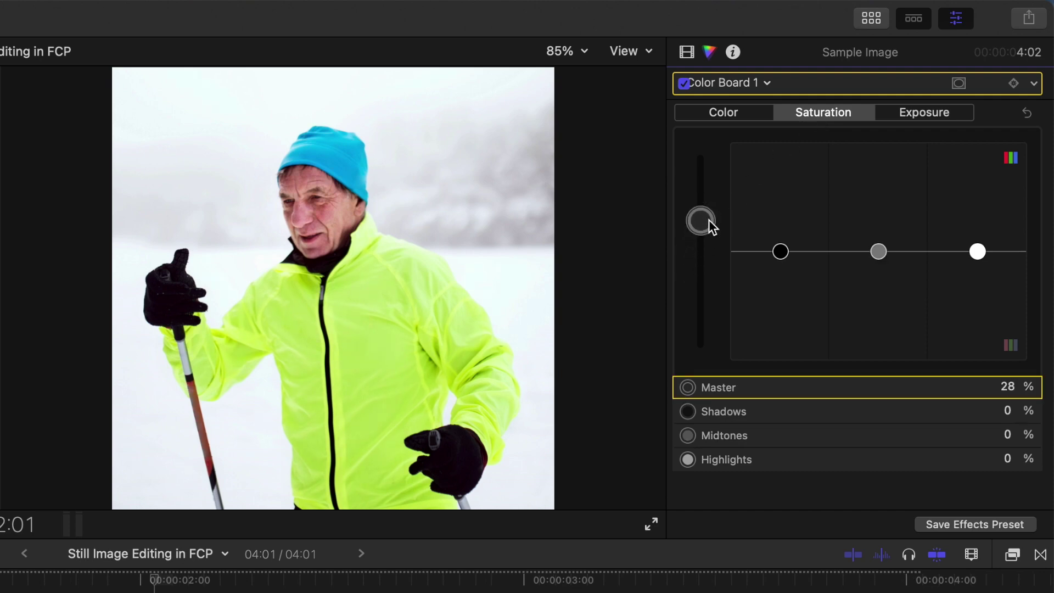
pyautogui.click(684, 85)
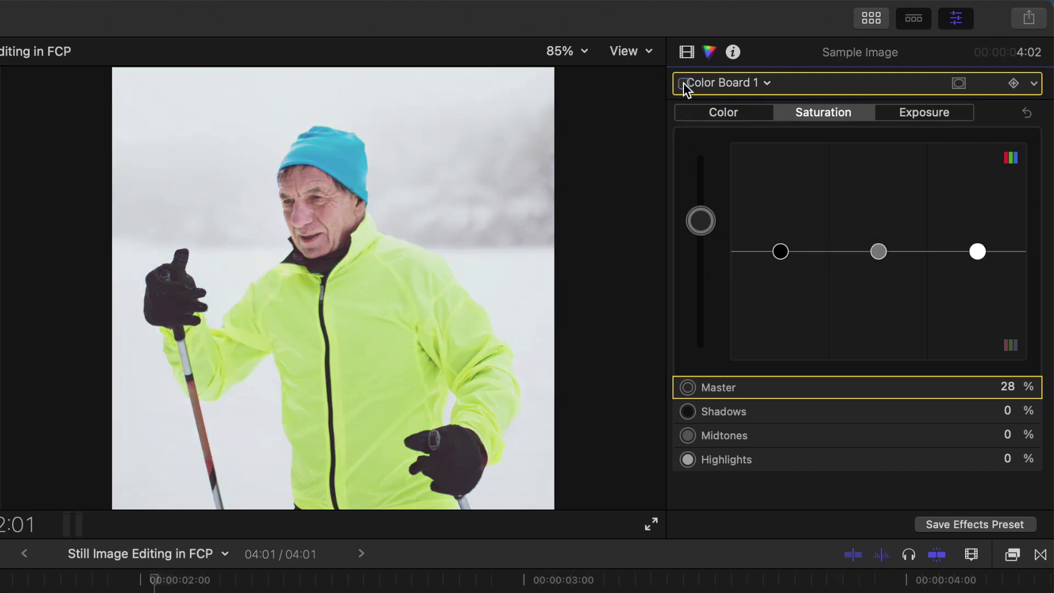
pyautogui.click(684, 84)
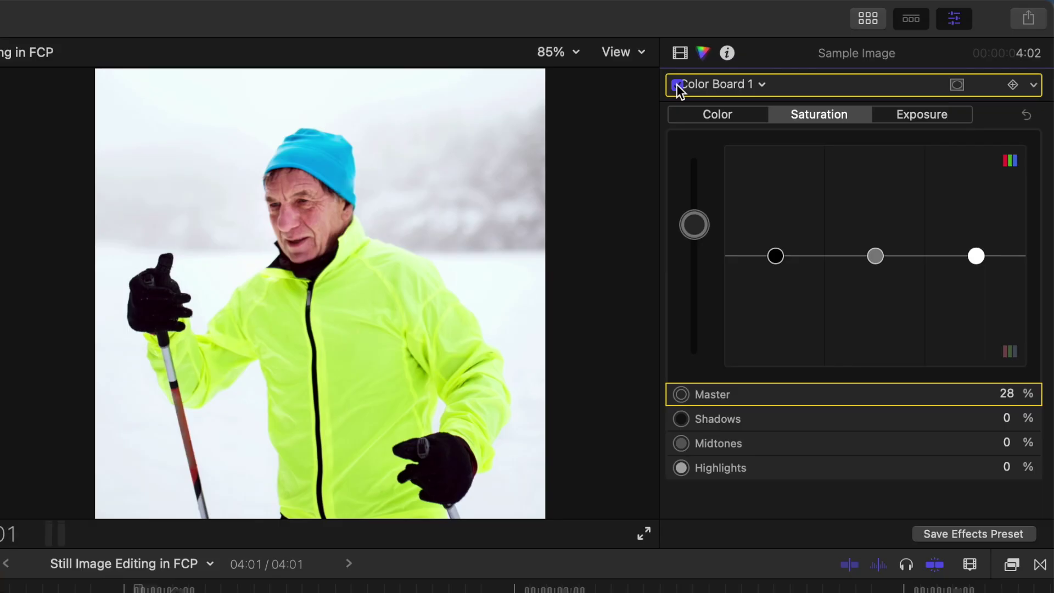
pyautogui.click(762, 85)
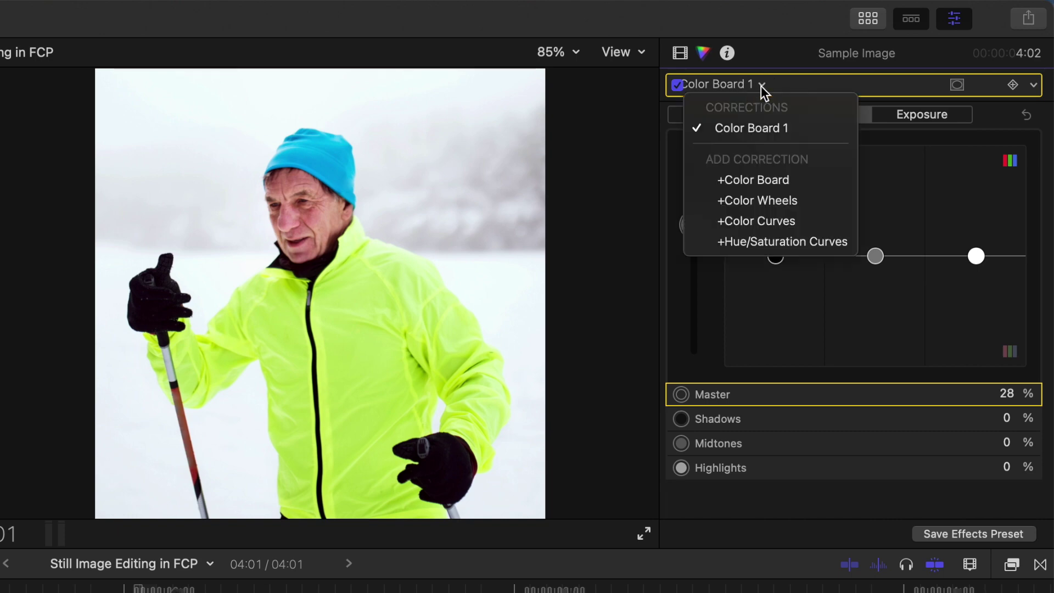
# Add Hue/Saturation Curves and shift the skier's blue hat to orange via the Hue vs Hue curve
pyautogui.click(779, 244)
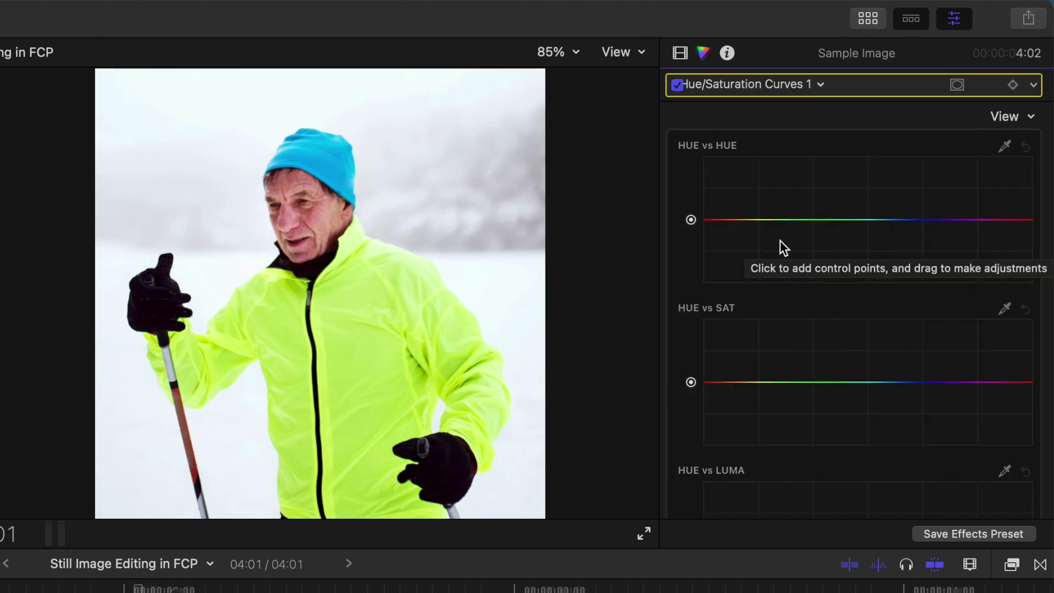
pyautogui.click(1004, 147)
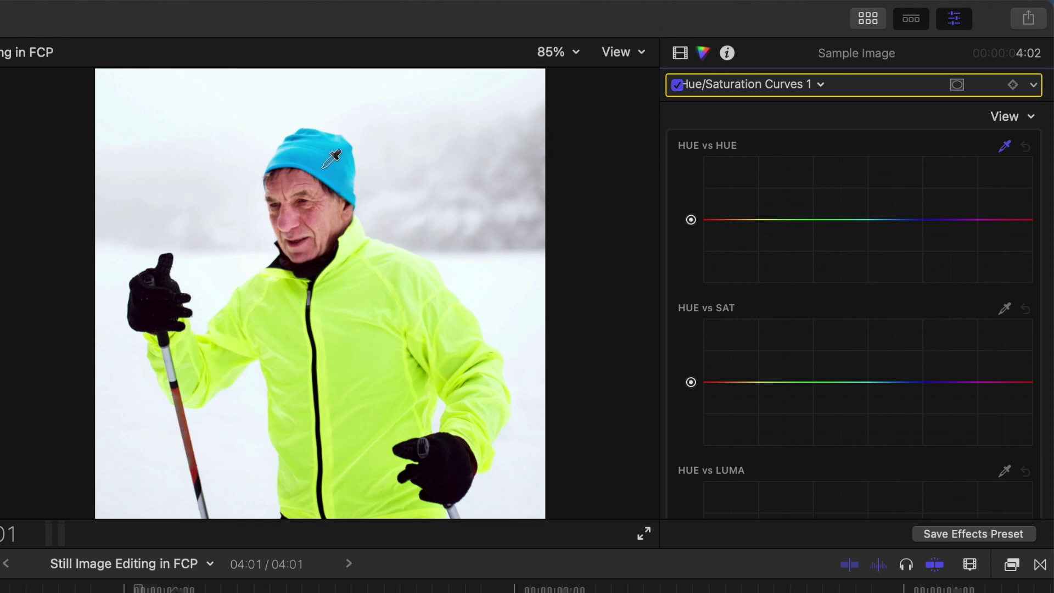
pyautogui.moveTo(328, 162); pyautogui.dragTo(337, 165)
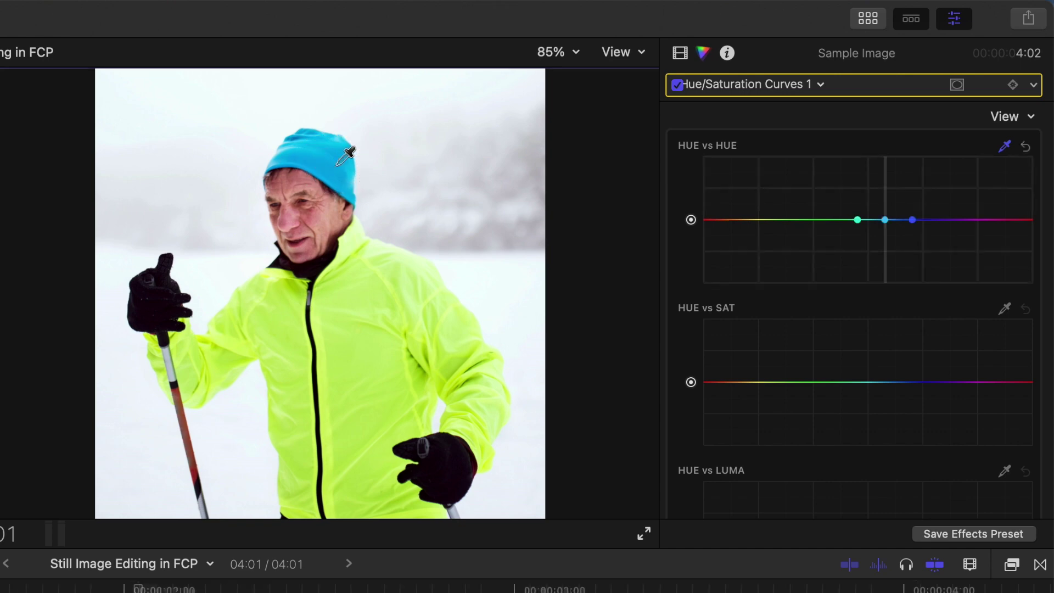
pyautogui.click(885, 221)
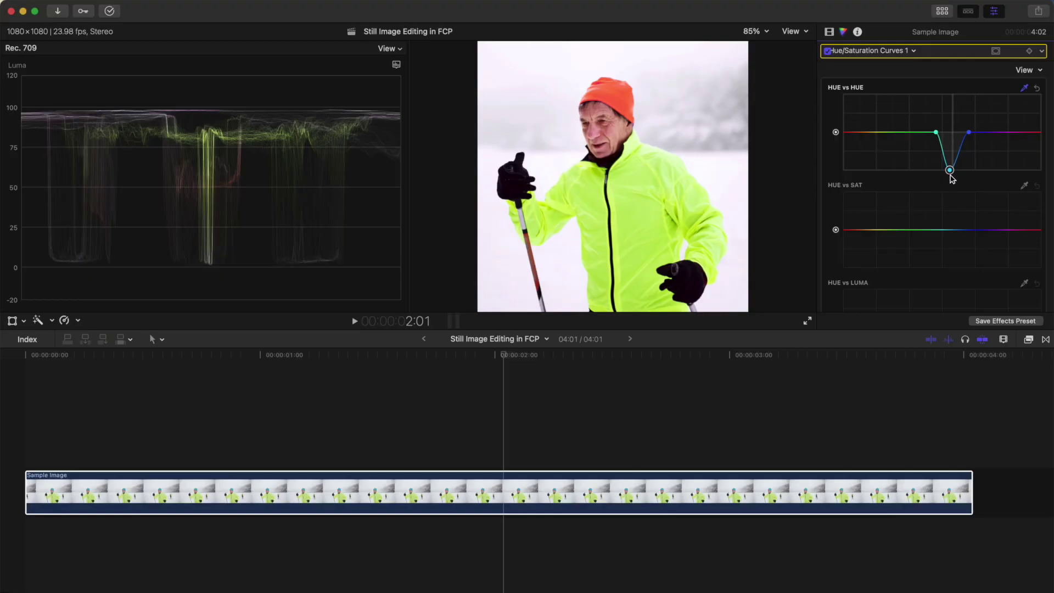
pyautogui.press('super+7')
pyautogui.press('super+7')
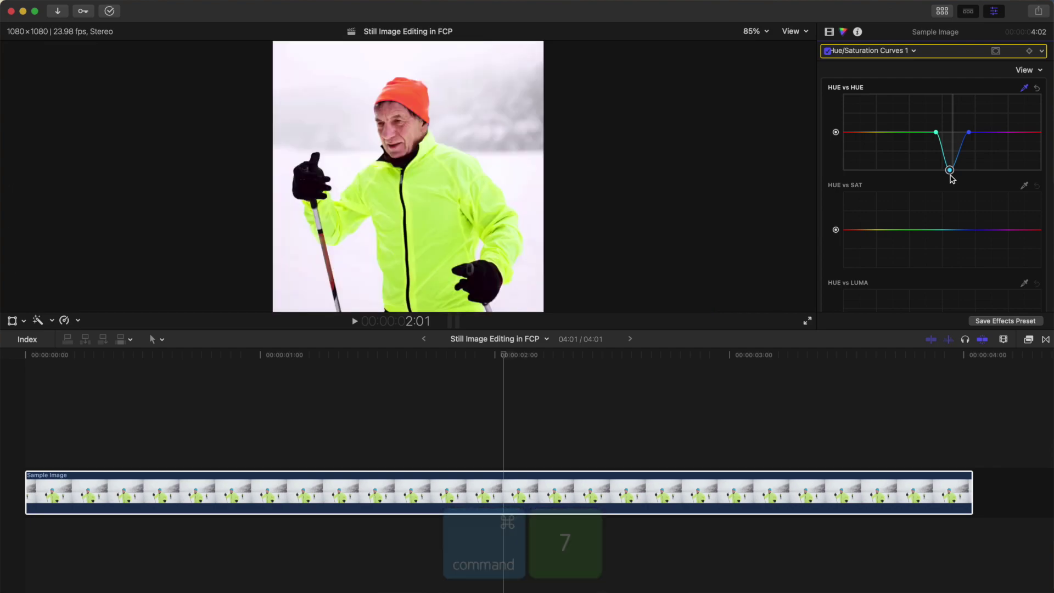
# Open the Masks category of the Effects browser and drag Draw Mask toward the skier clip
pyautogui.press('super+5')
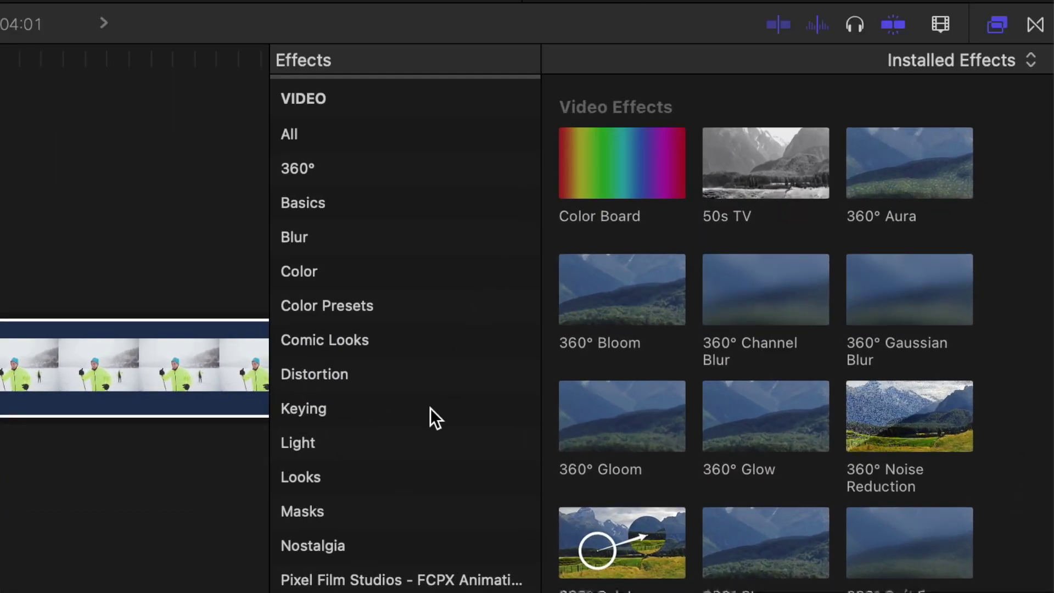
pyautogui.click(360, 504)
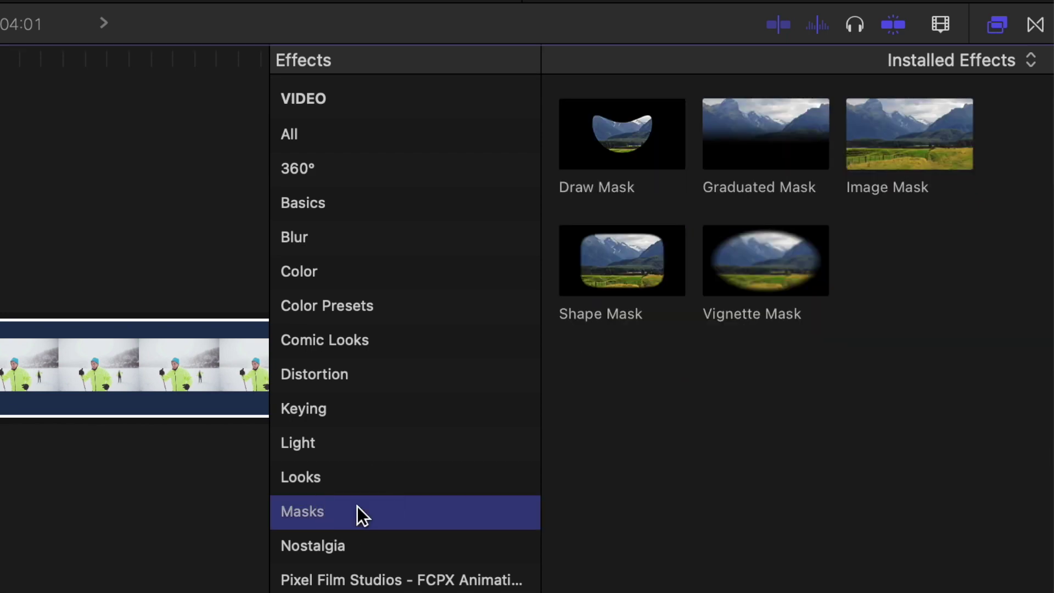
pyautogui.moveTo(615, 142)
pyautogui.mouseDown()
pyautogui.moveTo(0, 300)
pyautogui.moveTo(0, 386)
pyautogui.mouseUp()
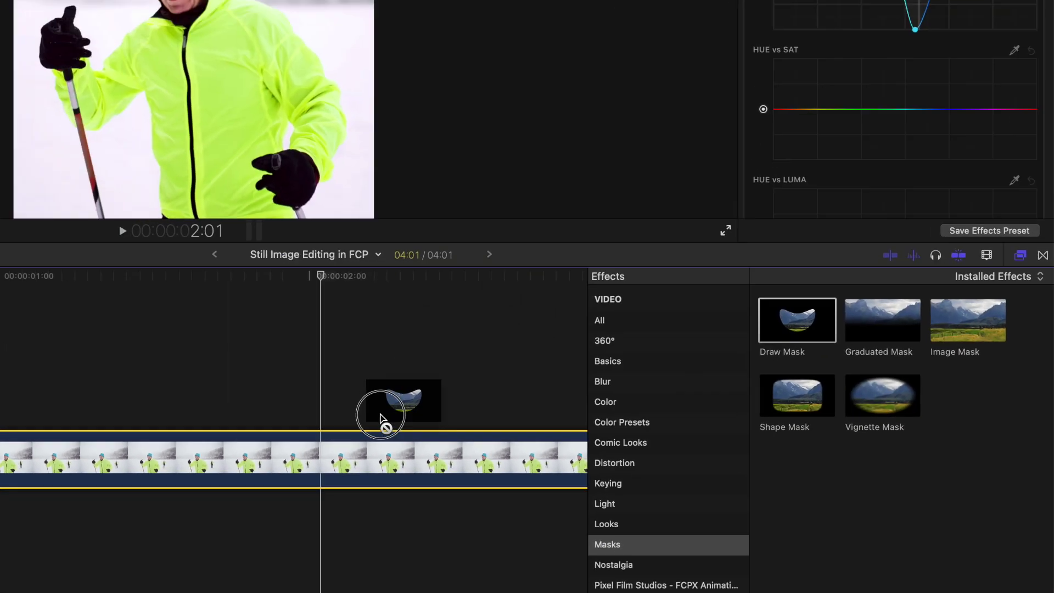
# Apply Draw Mask to the clip, zoom the viewer to 400%, and place the first point on the jacket edge
pyautogui.moveTo(476, 499); pyautogui.dragTo(478, 497)
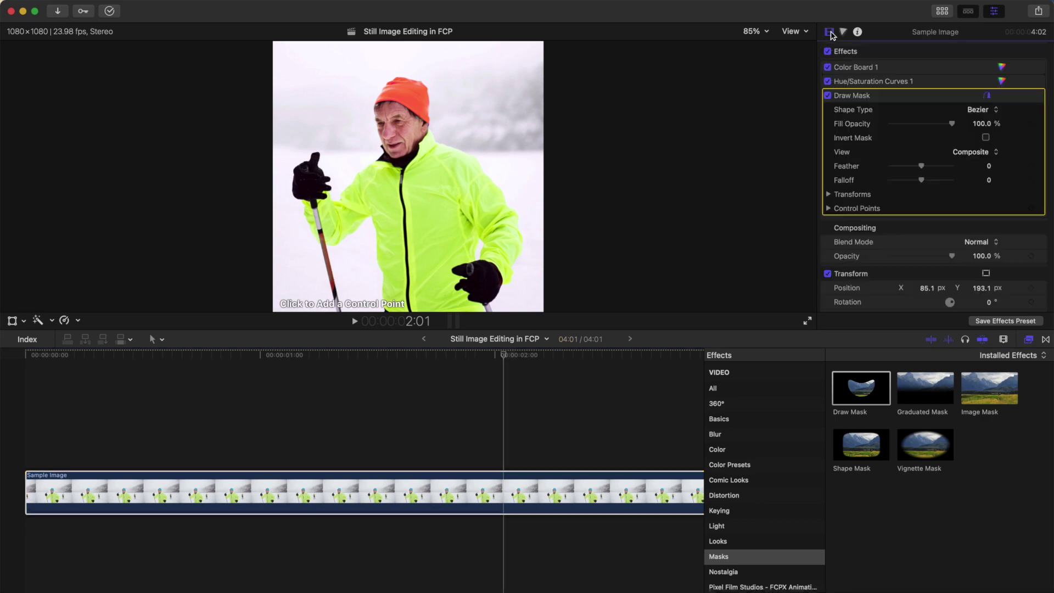
pyautogui.click(765, 32)
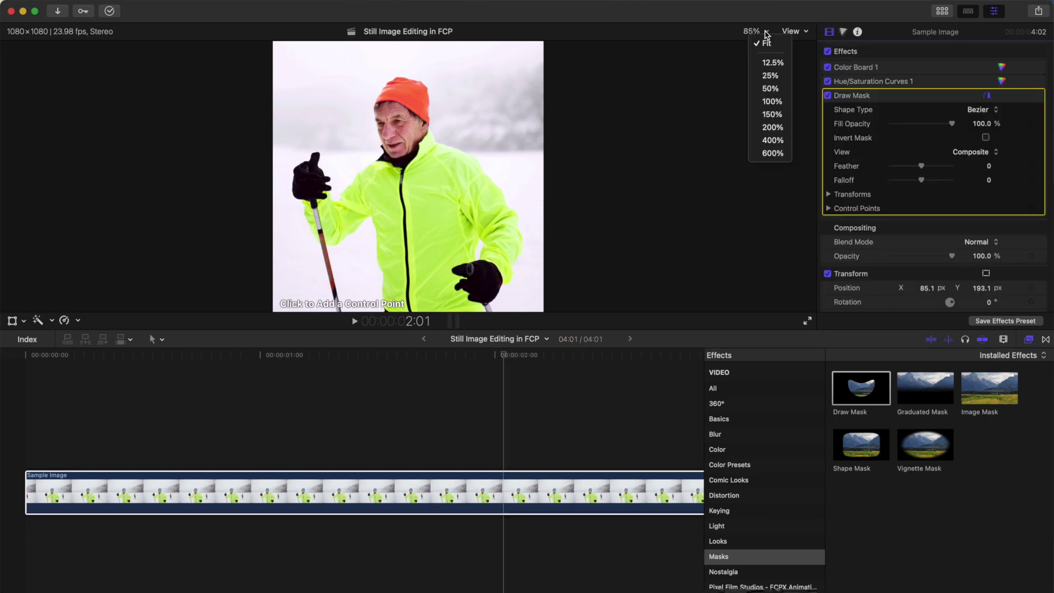
pyautogui.click(768, 140)
pyautogui.scroll(-5, 790, 182)
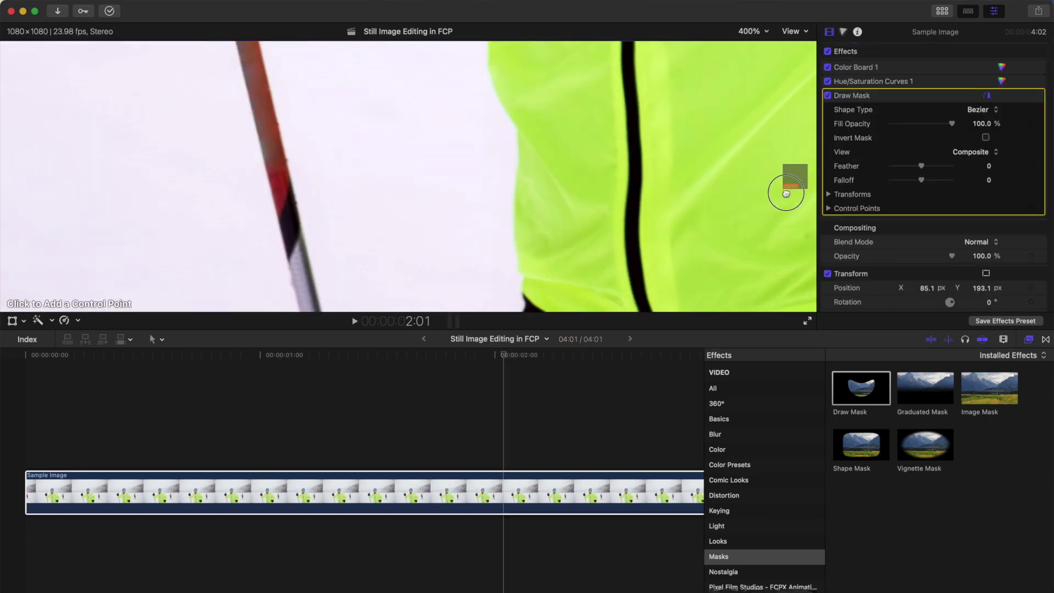
pyautogui.click(526, 306)
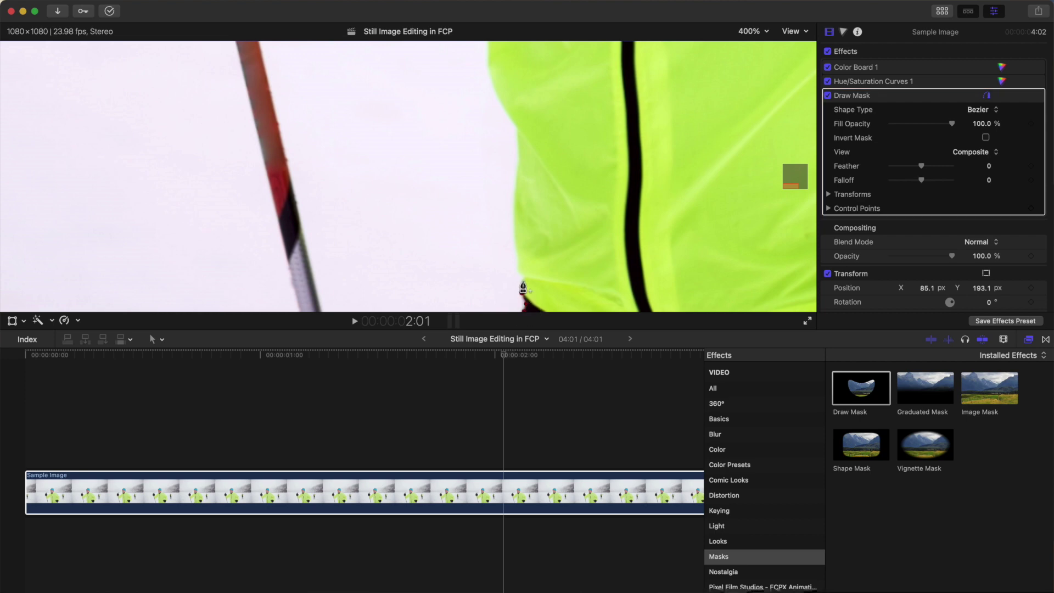
# Trace mask points around the skier's hat, jacket and glove, then close the shape
pyautogui.scroll(10, 519, 277)
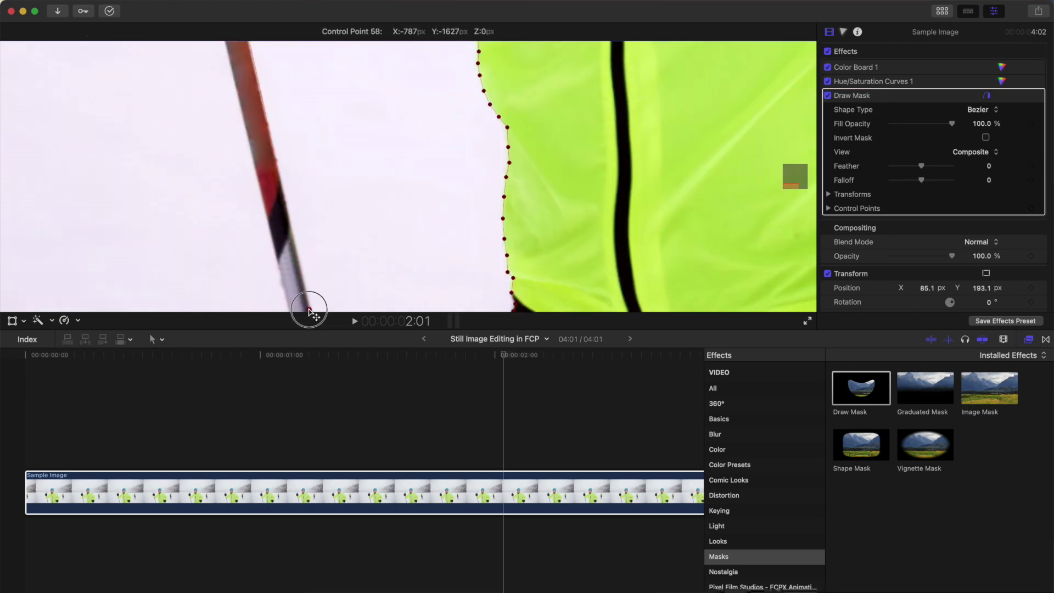
pyautogui.click(385, 176)
pyautogui.click(494, 61)
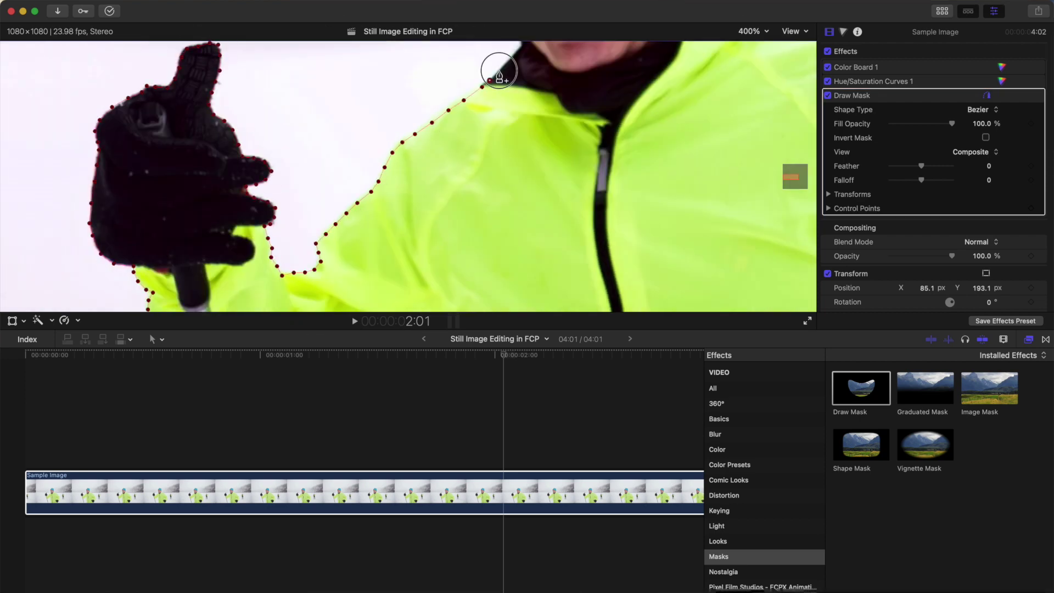
pyautogui.scroll(6, 494, 165)
pyautogui.click(483, 77)
pyautogui.scroll(3, 604, 164)
pyautogui.click(686, 80)
pyautogui.click(720, 209)
pyautogui.moveTo(791, 169); pyautogui.dragTo(801, 184)
pyautogui.press('super+minus')
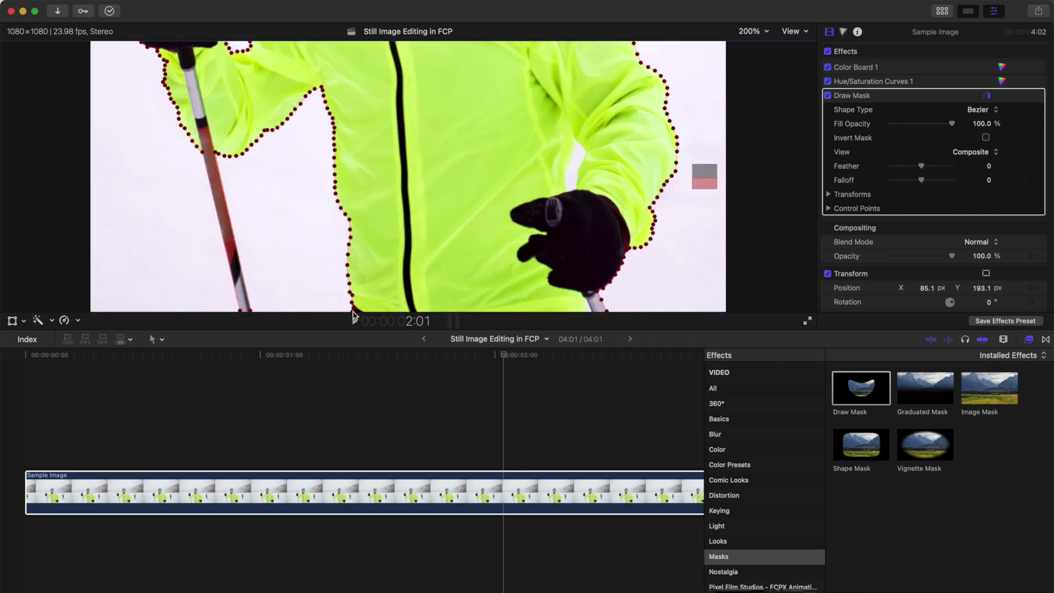
pyautogui.click(354, 311)
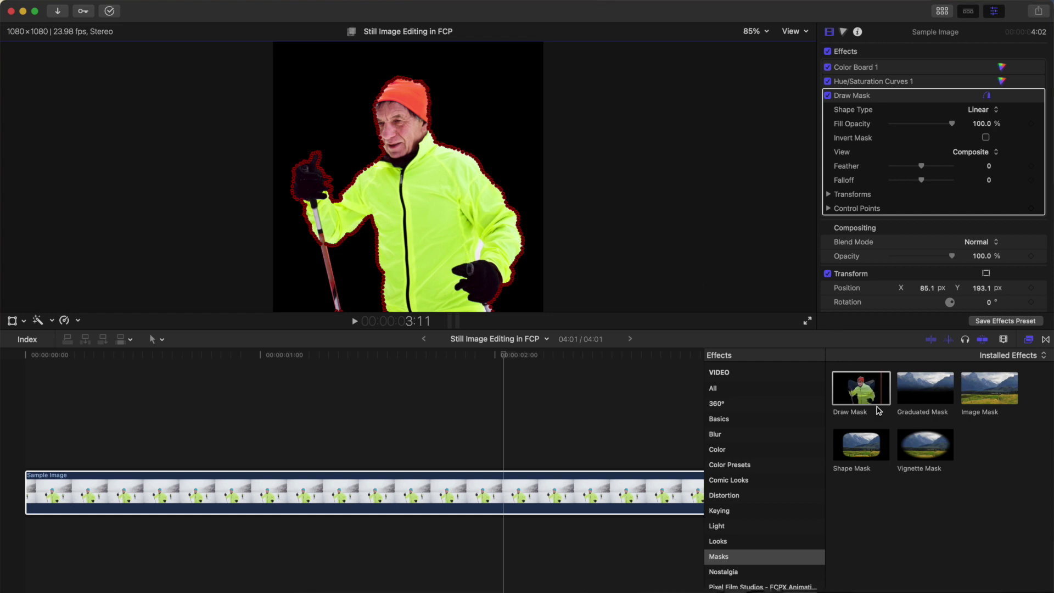
# Apply a second, inverted Draw Mask and zoom the viewer to 400%
pyautogui.moveTo(861, 389); pyautogui.dragTo(471, 510)
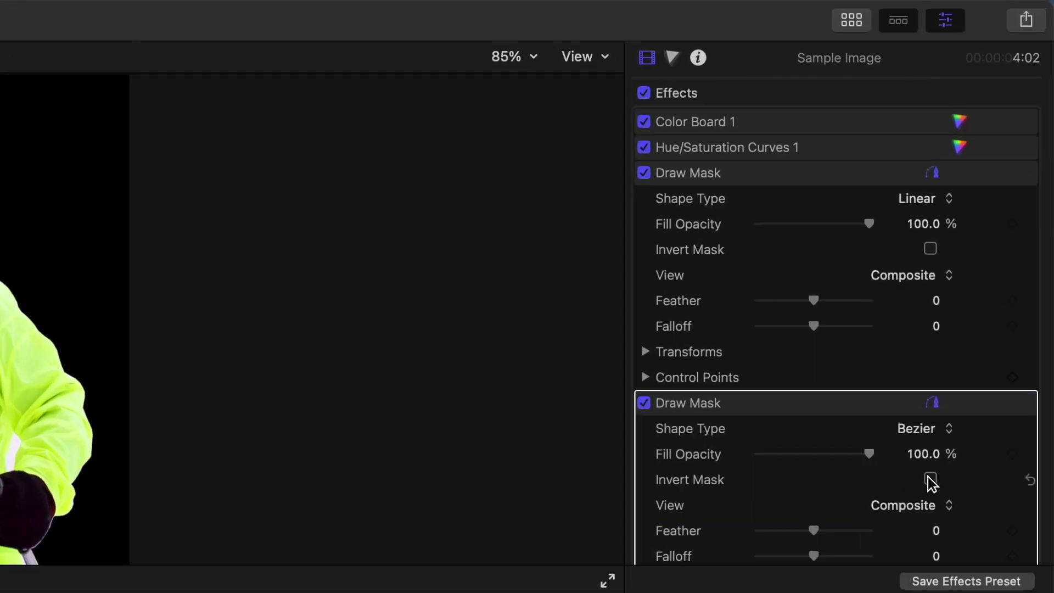
pyautogui.click(931, 480)
pyautogui.click(513, 57)
pyautogui.click(467, 254)
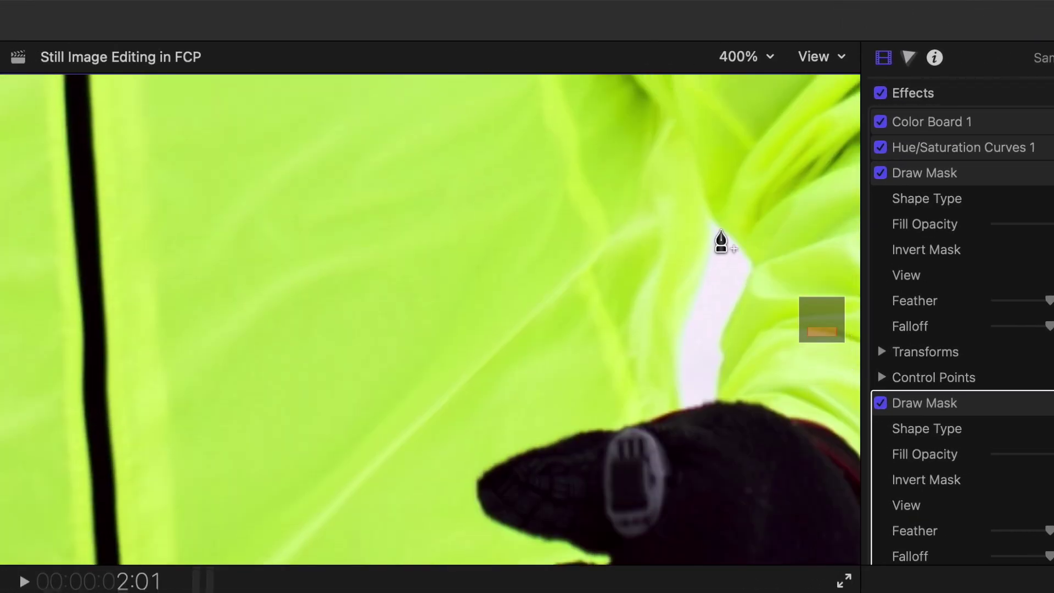
# Outline the white gap between the skier's jacket and glove and close the shape
pyautogui.click(720, 230)
pyautogui.click(739, 250)
pyautogui.click(745, 297)
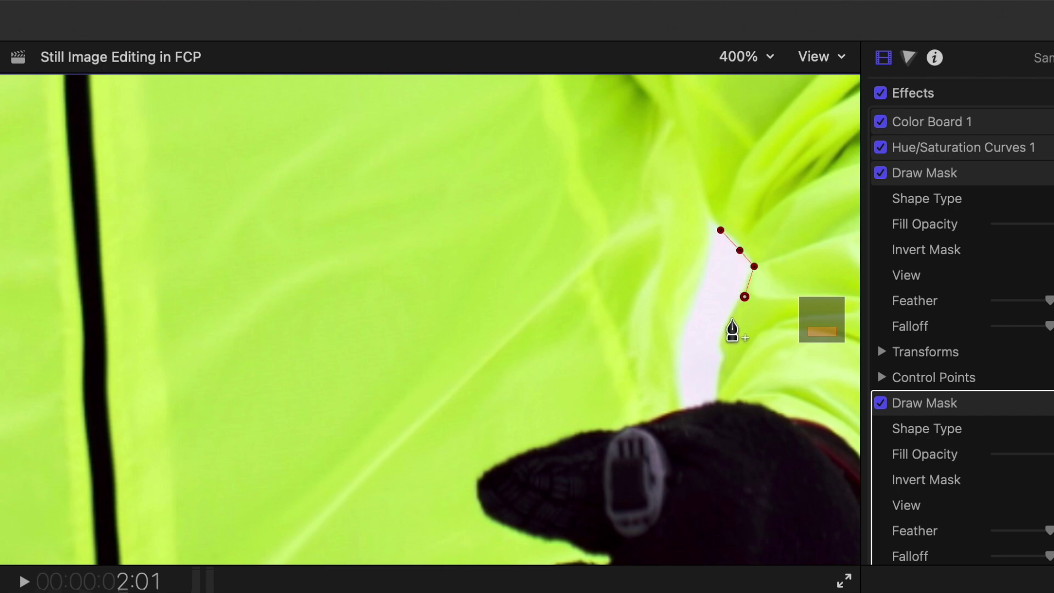
pyautogui.click(732, 319)
pyautogui.click(722, 358)
pyautogui.click(717, 401)
pyautogui.click(681, 380)
pyautogui.click(685, 325)
pyautogui.click(696, 298)
pyautogui.click(707, 267)
pyautogui.click(711, 240)
pyautogui.click(709, 213)
pyautogui.click(720, 230)
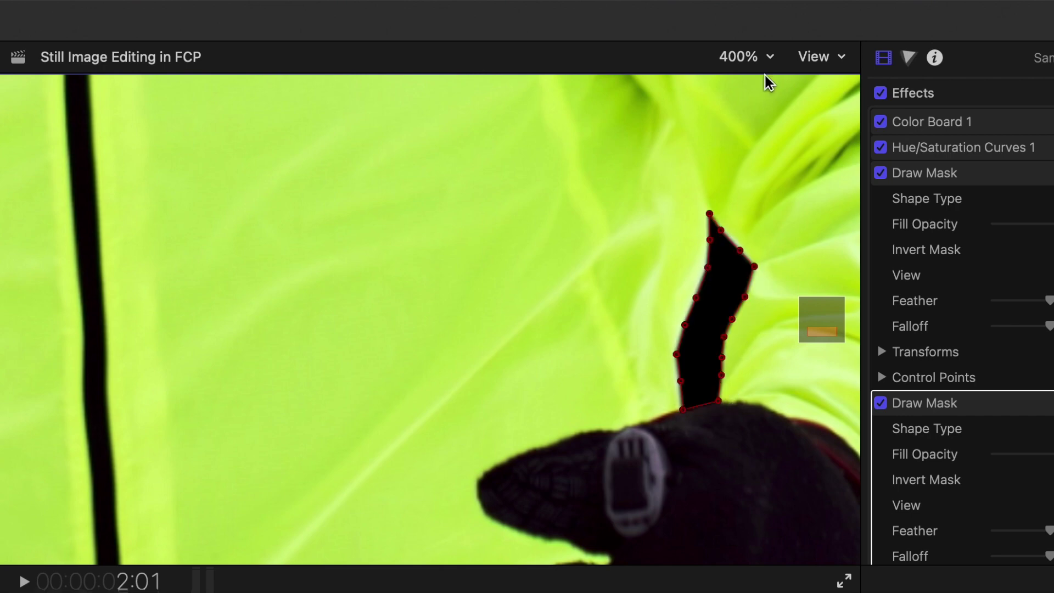
# Fit the whole image back in the viewer and hide the Effects browser
pyautogui.click(765, 70)
pyautogui.click(765, 77)
pyautogui.press('super+5')
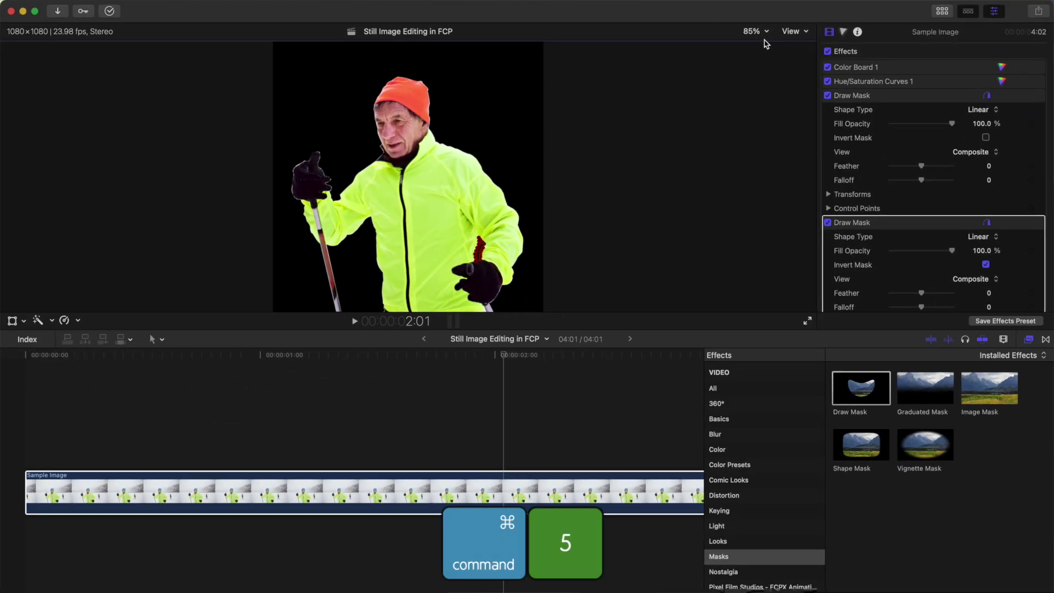
# Import snow-in-the-mountains-PDDCS3B.jpg into the library through the Media Import window
pyautogui.press('super+1')
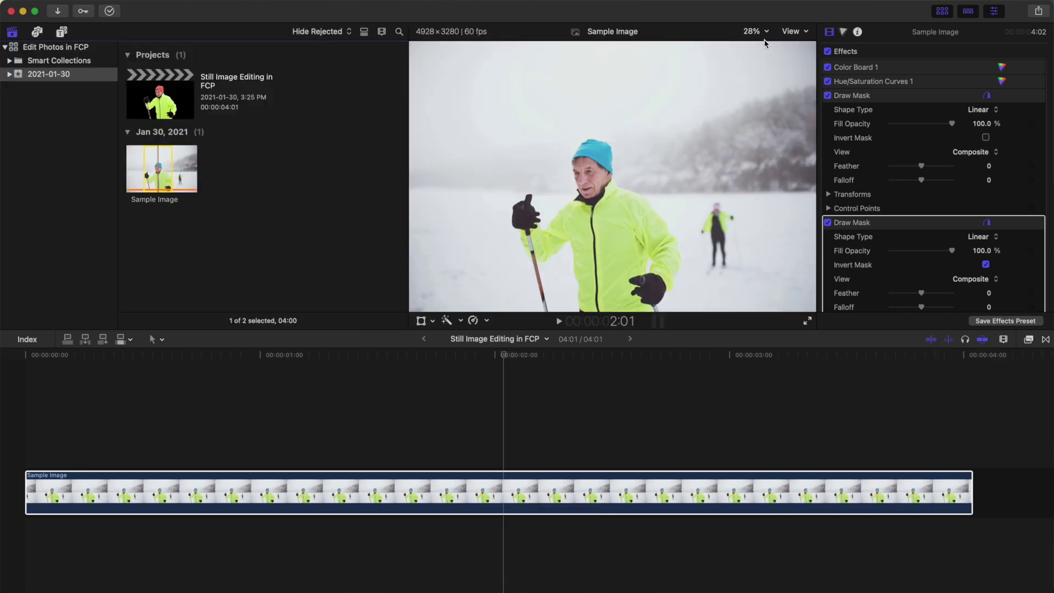
pyautogui.press('super+i')
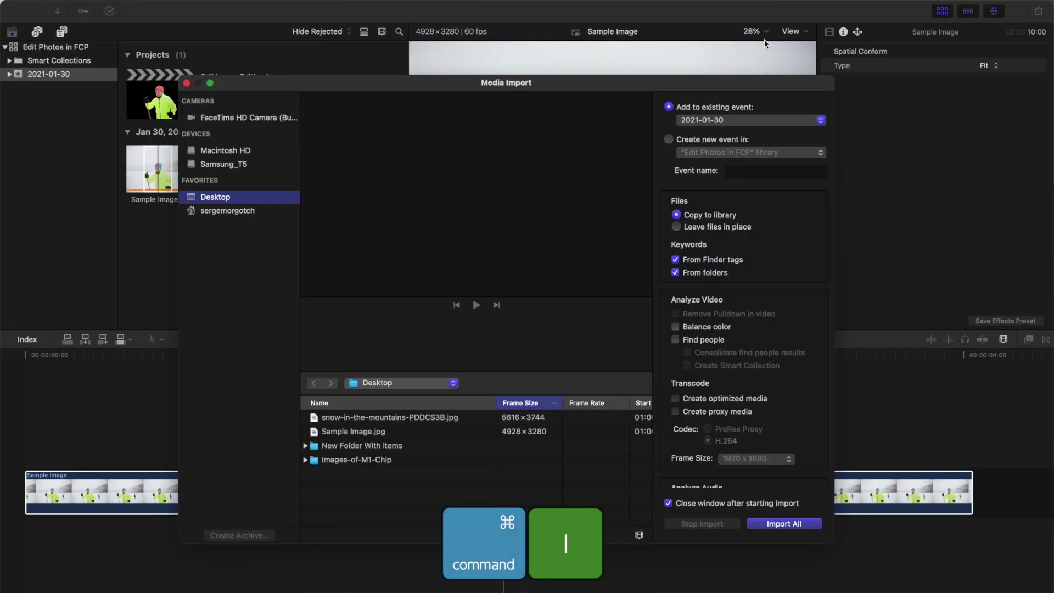
pyautogui.click(362, 420)
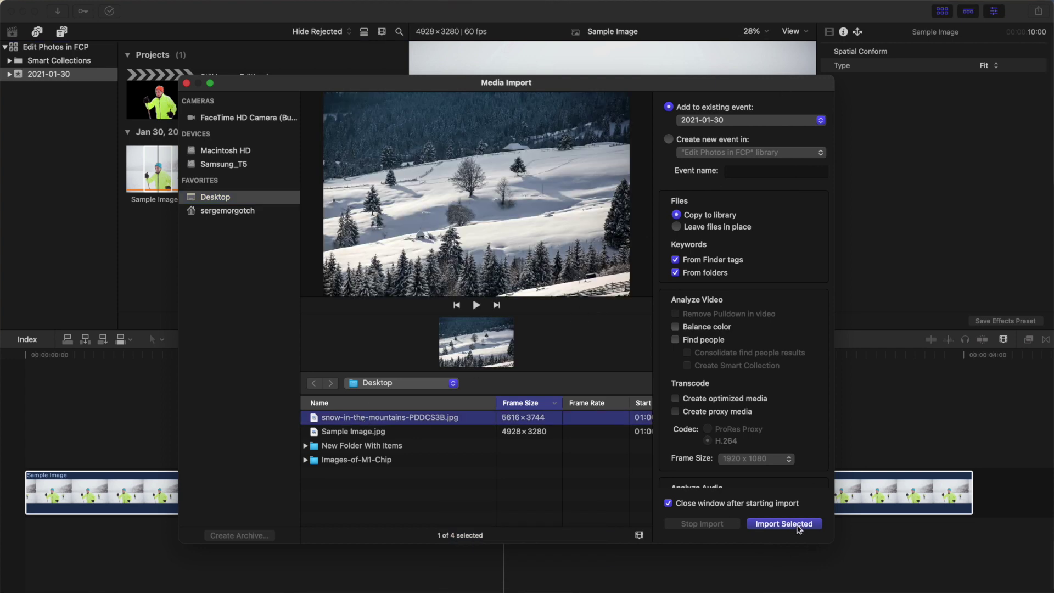
pyautogui.click(797, 527)
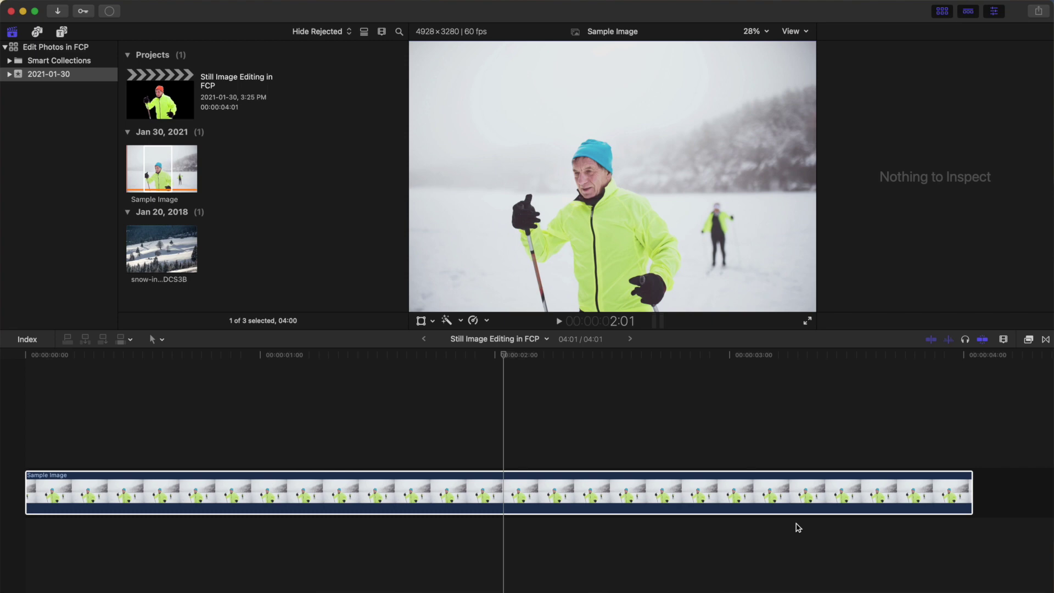
# Place the snowy mountain photo beneath the skier clip and scale it to 166%
pyautogui.click(141, 246)
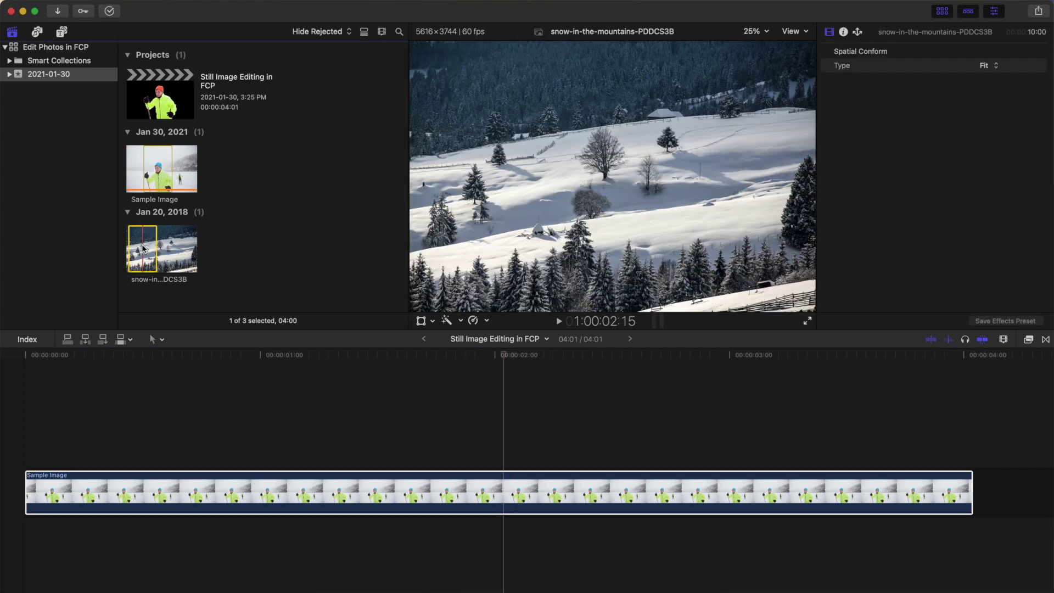
pyautogui.moveTo(141, 246); pyautogui.dragTo(26, 543)
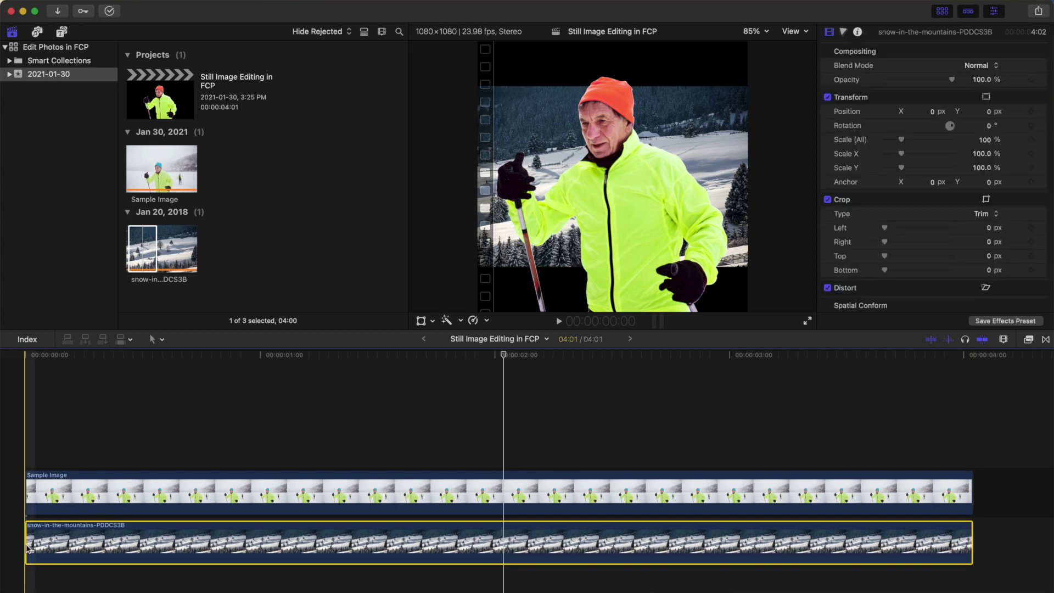
pyautogui.moveTo(902, 143); pyautogui.dragTo(914, 144)
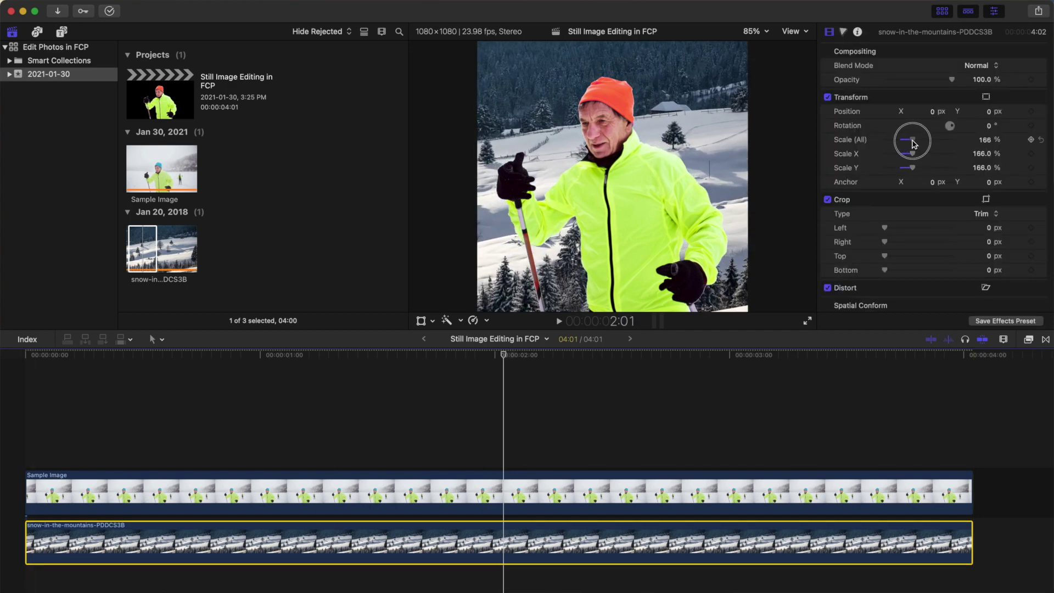
# Raise the background's exposure on the Color Board: Highlights 24%, Midtones 25%
pyautogui.click(843, 32)
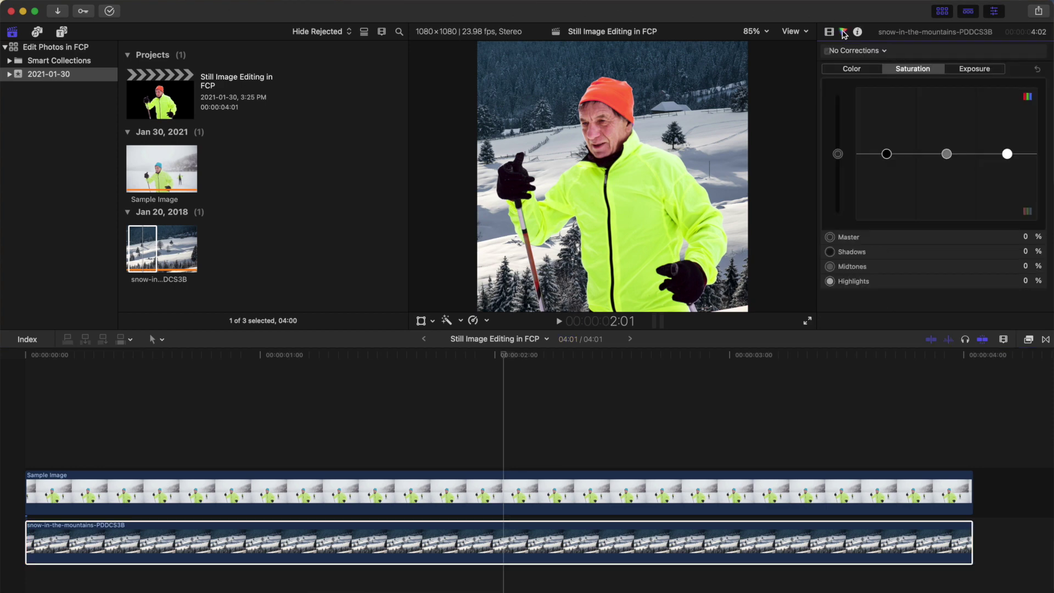
pyautogui.click(975, 69)
pyautogui.moveTo(1008, 154); pyautogui.dragTo(1011, 138)
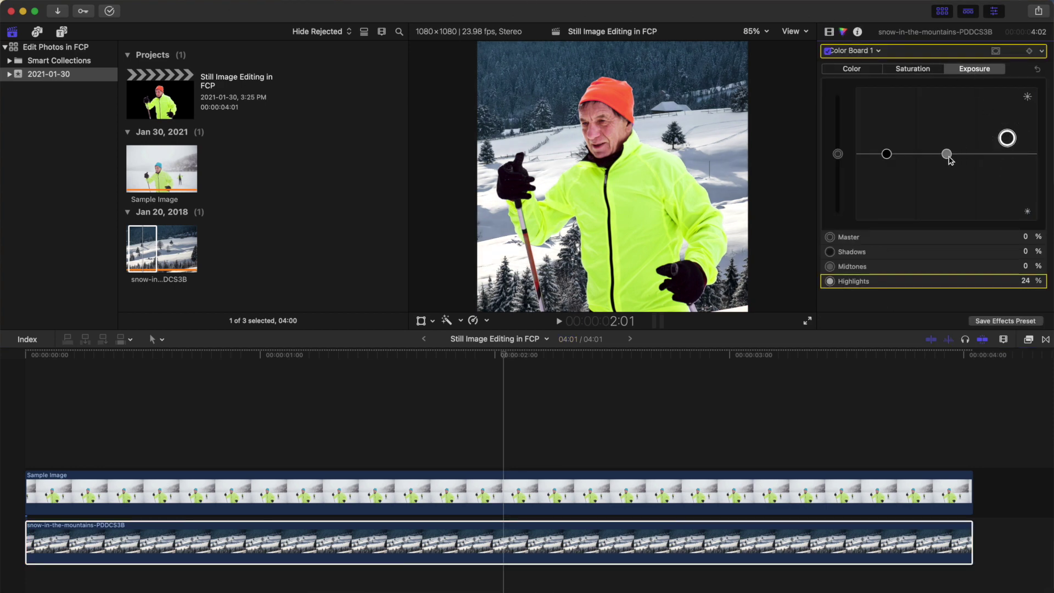
pyautogui.moveTo(950, 159); pyautogui.dragTo(950, 142)
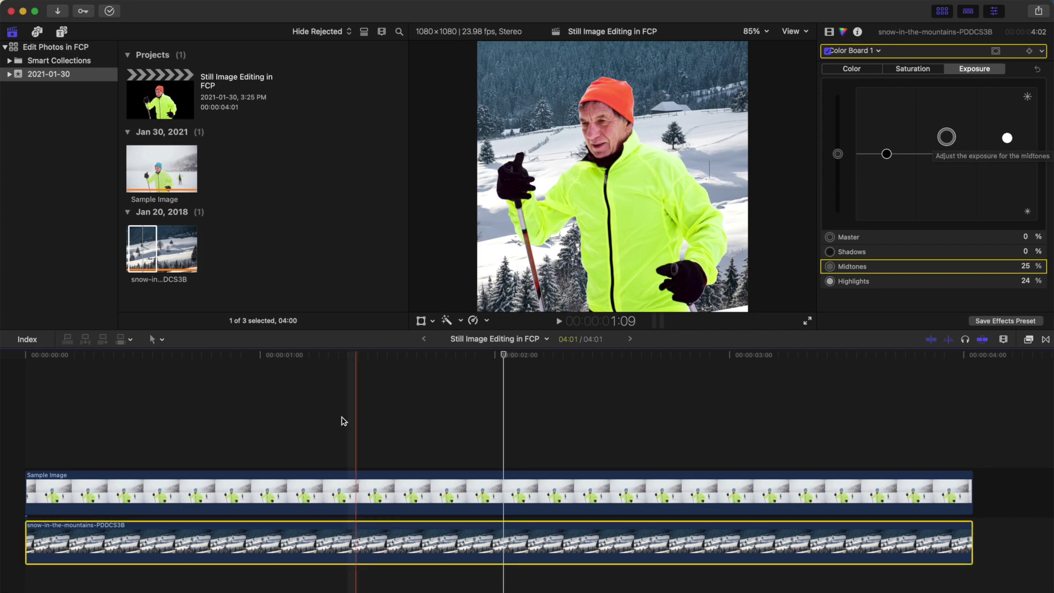
# Add a Basic Title with Ctrl+T and change its text to SKIING
pyautogui.click(18, 421)
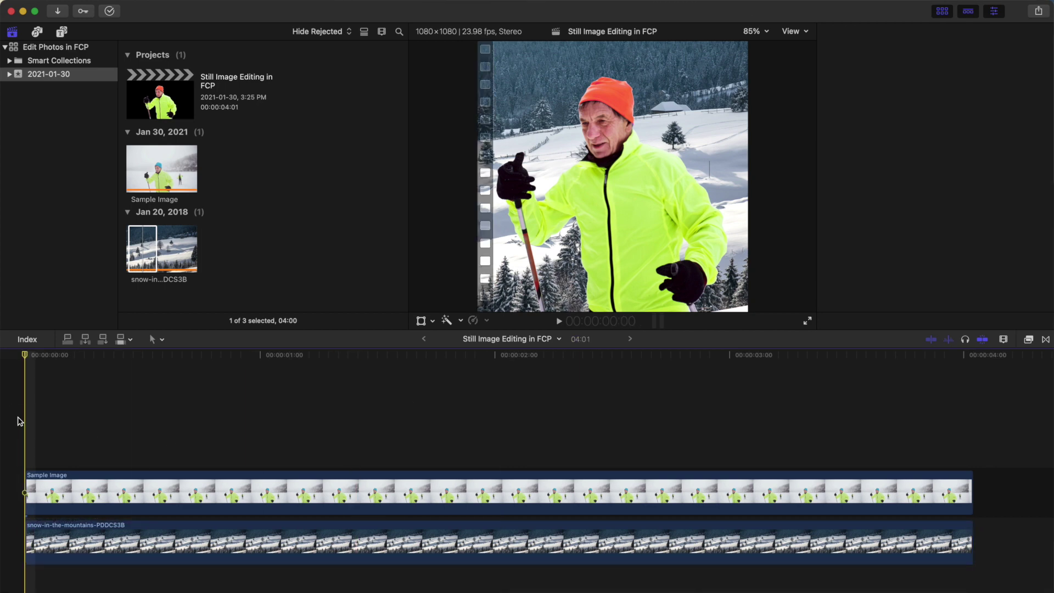
pyautogui.hotkey('ctrl', 't')
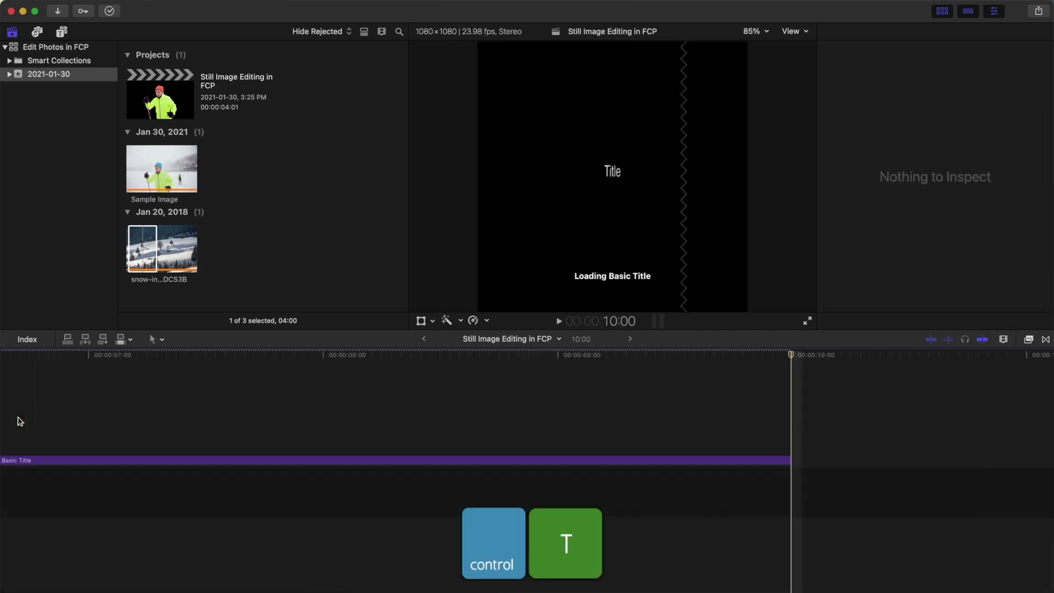
pyautogui.click(528, 462)
pyautogui.hscroll(-10, 531, 461)
pyautogui.click(531, 461)
pyautogui.doubleClick(530, 461)
pyautogui.write('SKIING')
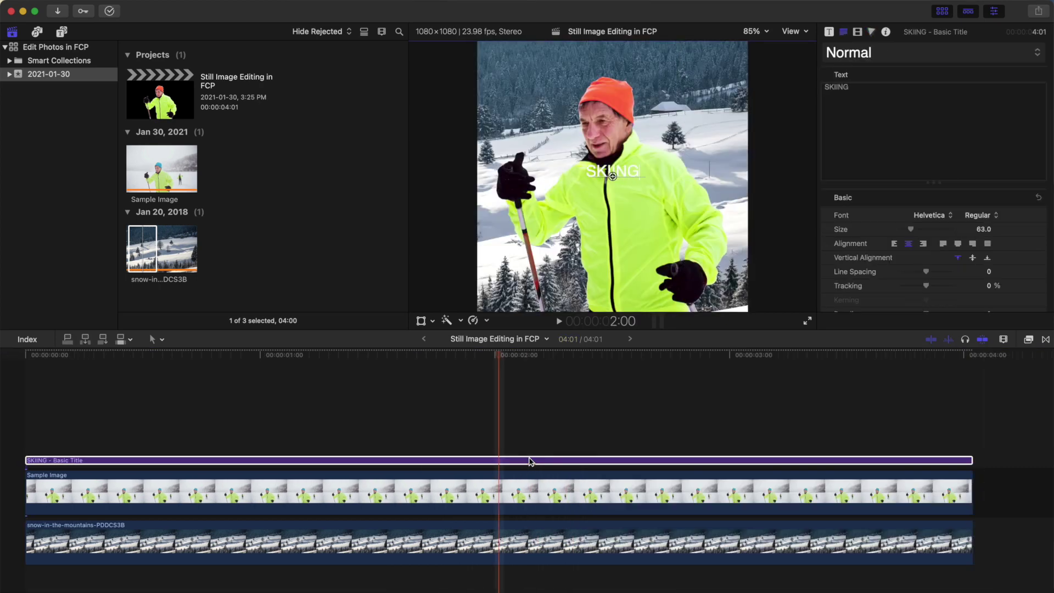
# Style the title in SF Pro Heavy, size 256, with a lime-green face colour
pyautogui.click(941, 216)
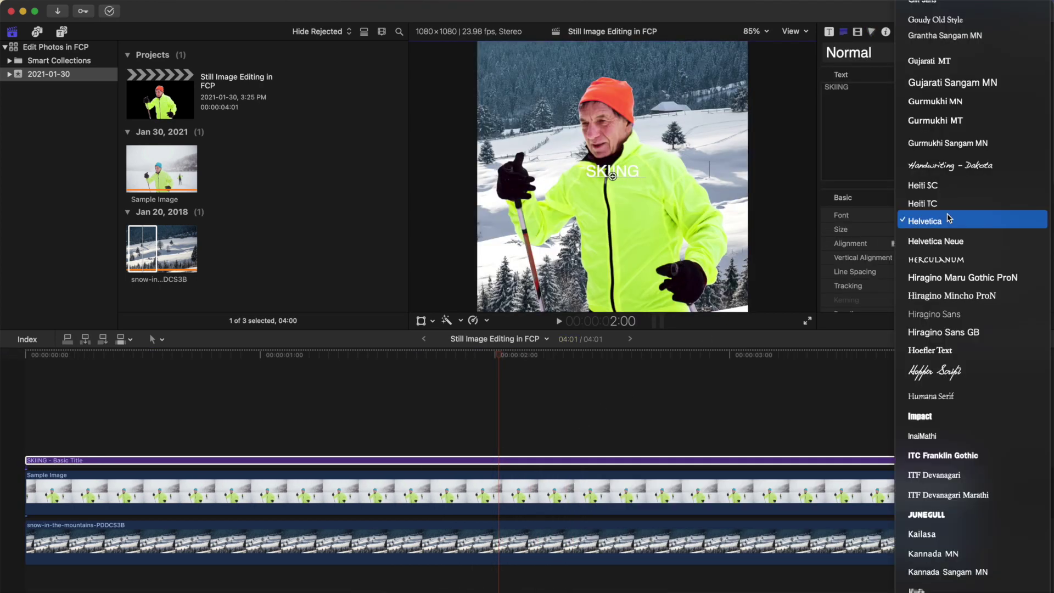
pyautogui.scroll(-10, 942, 220)
pyautogui.click(941, 445)
pyautogui.click(980, 215)
pyautogui.click(988, 428)
pyautogui.moveTo(911, 230); pyautogui.dragTo(933, 230)
pyautogui.scroll(-10, 948, 238)
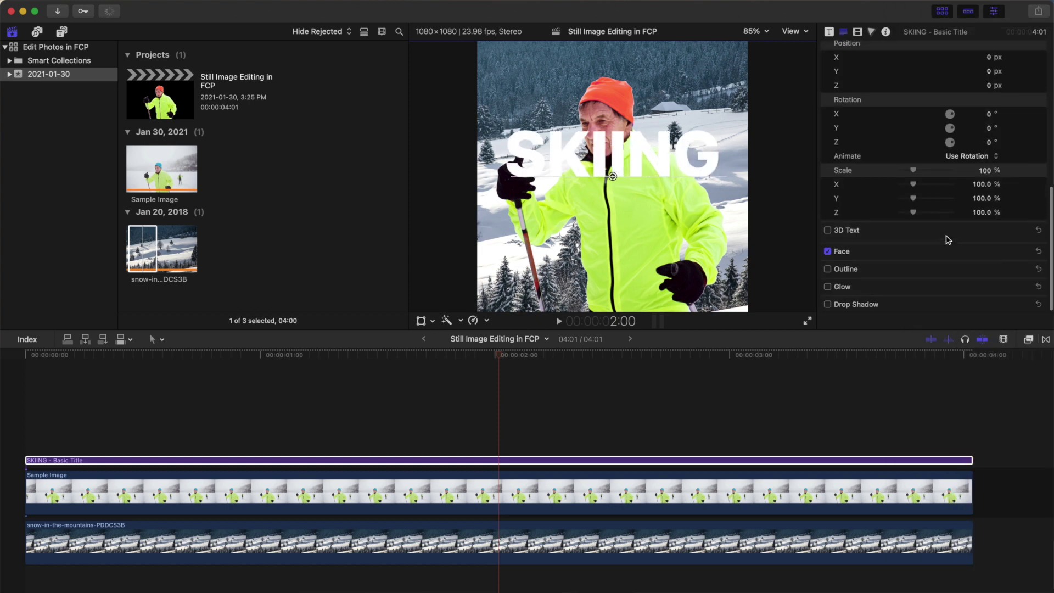
pyautogui.click(997, 224)
pyautogui.click(922, 258)
pyautogui.click(393, 380)
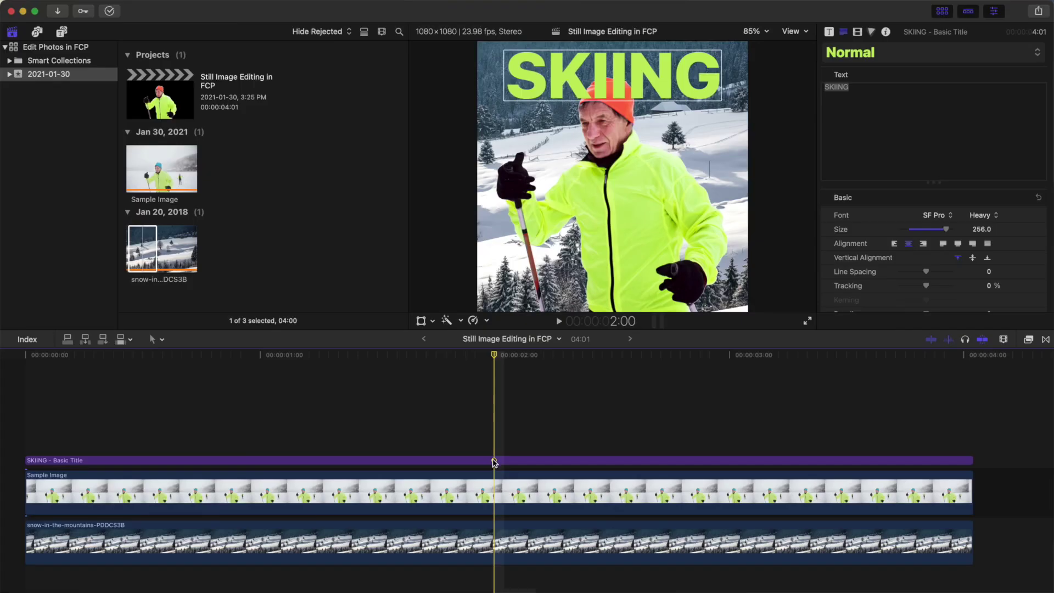
# Move the SKIING title below the skier, above the mountain background
pyautogui.click(485, 461)
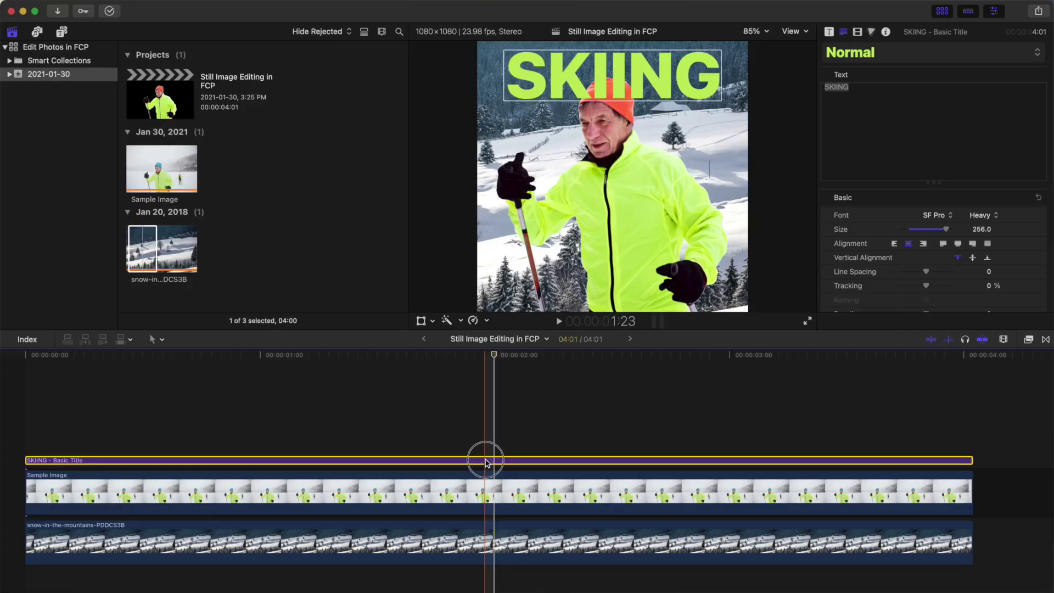
pyautogui.moveTo(486, 460); pyautogui.dragTo(484, 523)
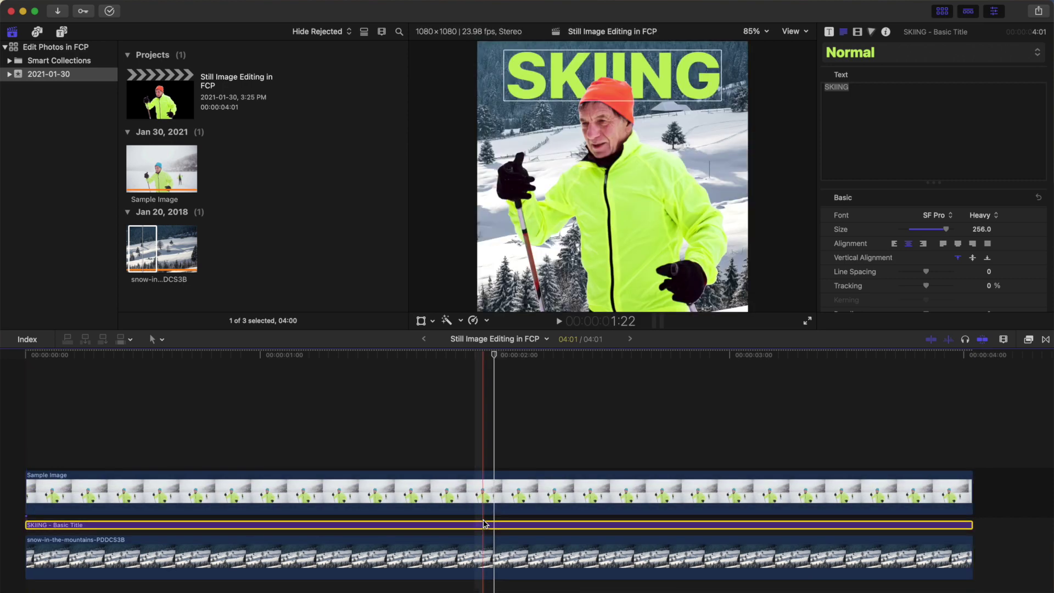
pyautogui.click(478, 459)
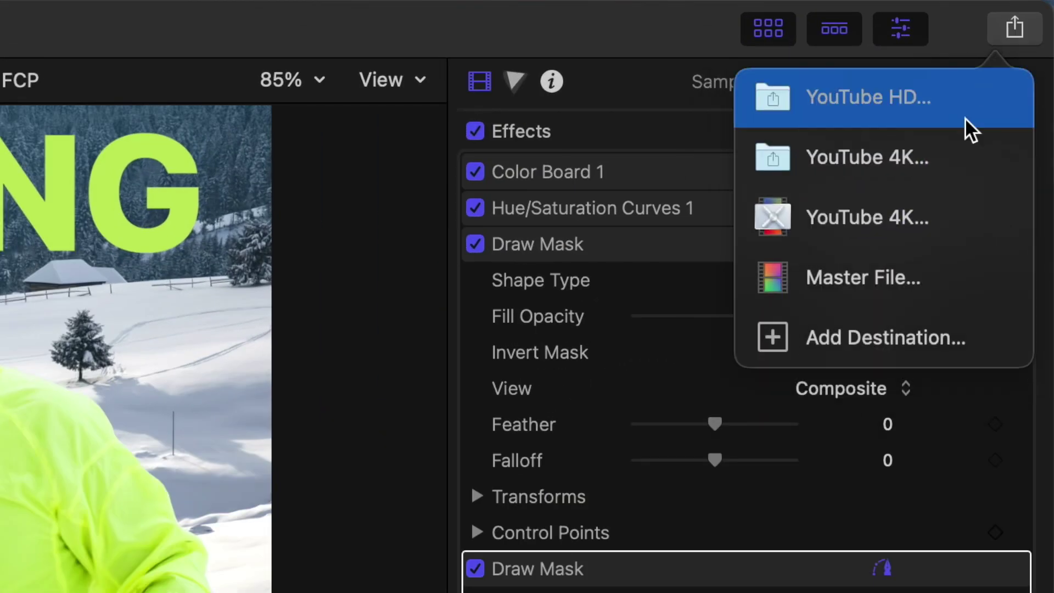
# Add a Save Current Frame destination with Export set to JPEG Image, then close Destinations
pyautogui.click(888, 329)
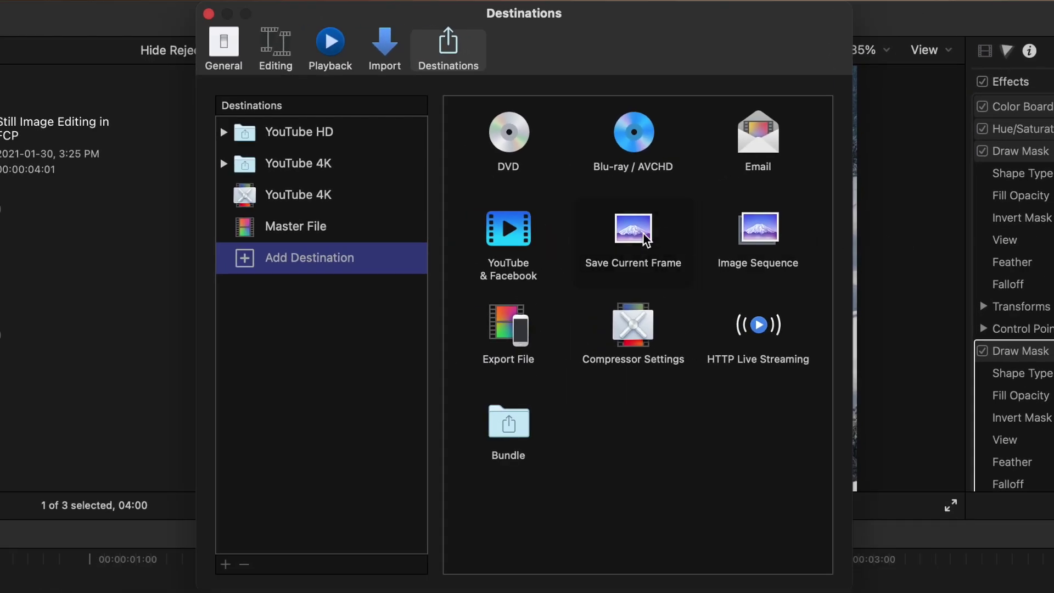
pyautogui.moveTo(645, 237); pyautogui.dragTo(324, 254)
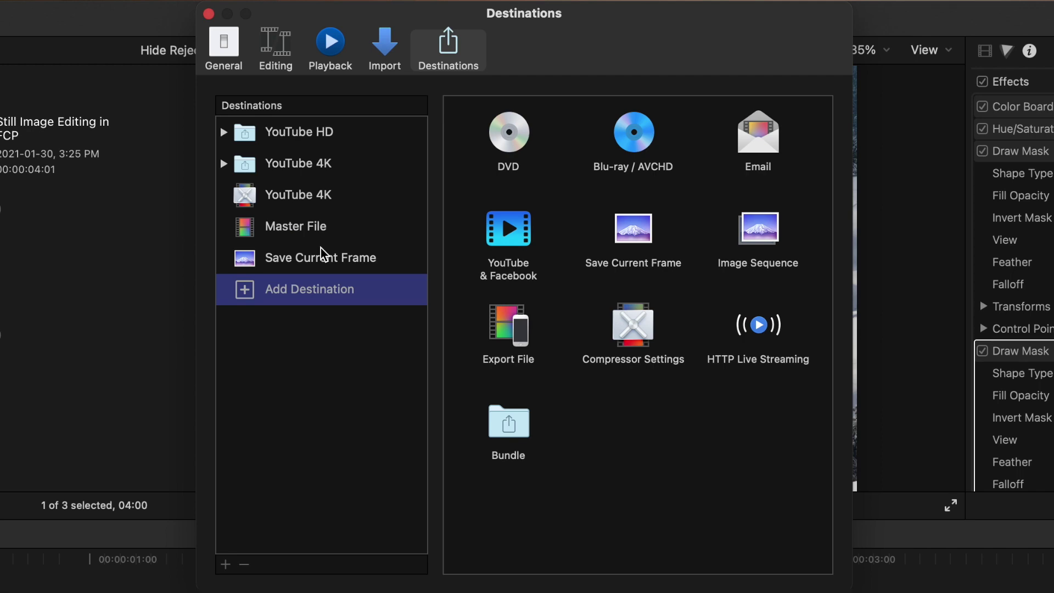
pyautogui.click(324, 257)
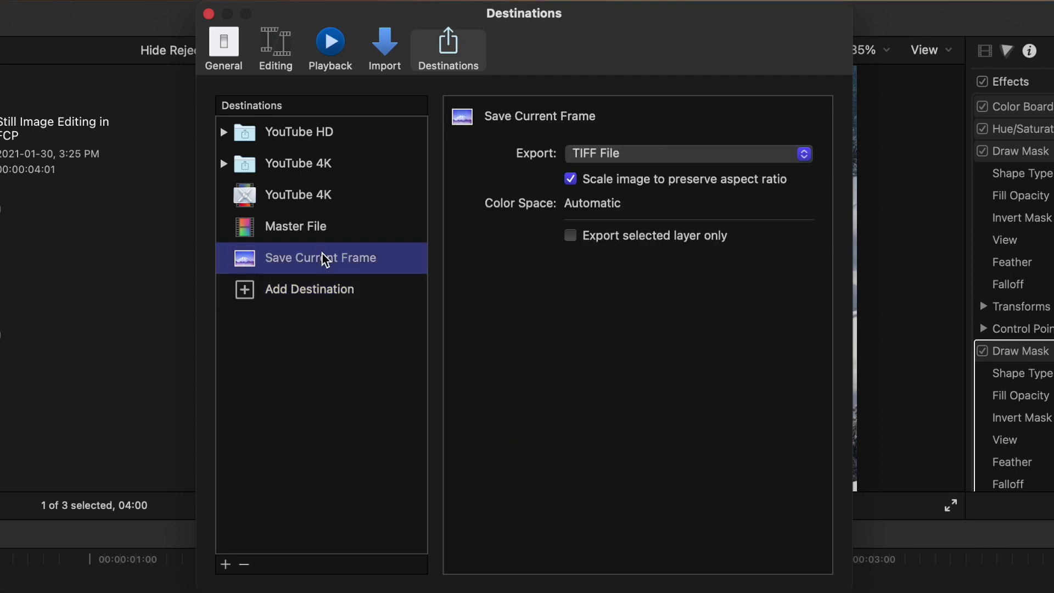
pyautogui.click(800, 158)
pyautogui.click(736, 76)
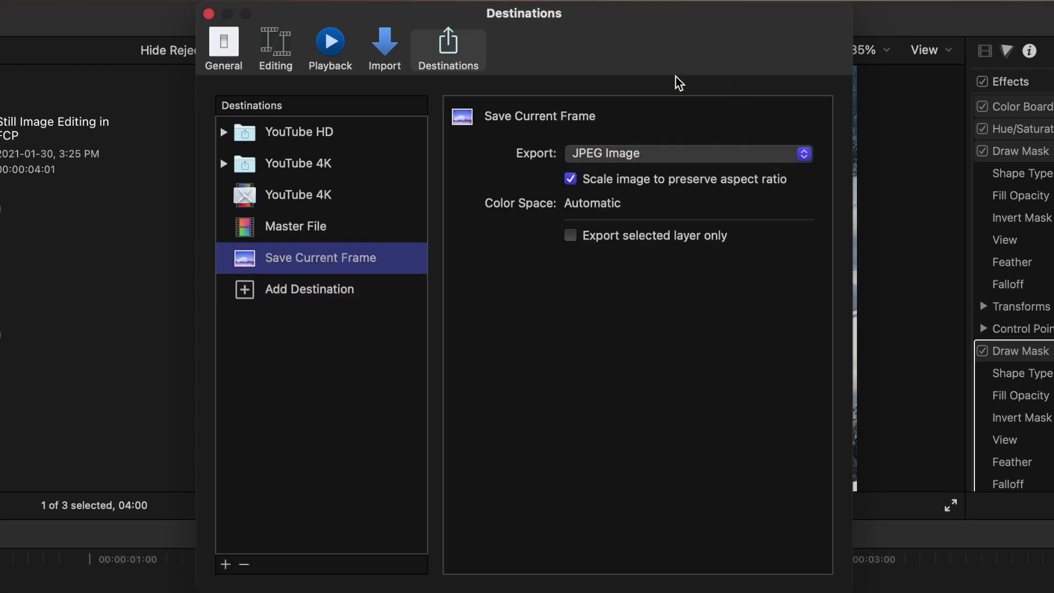
pyautogui.click(208, 13)
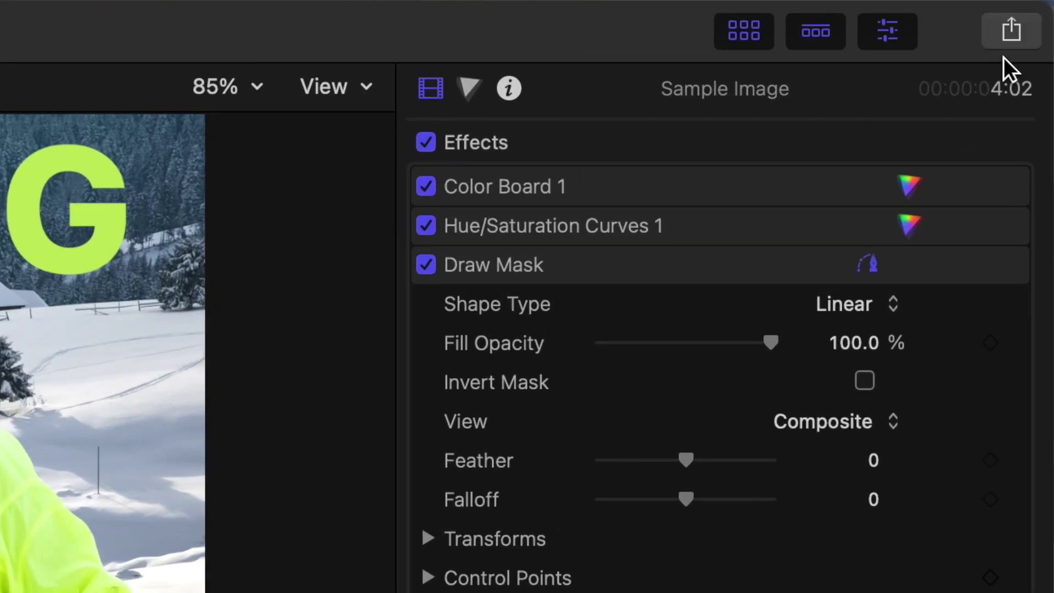
# Share via Save Current Frame and continue to the save sheet named Still Image Editing in FCP
pyautogui.click(1021, 30)
pyautogui.click(878, 360)
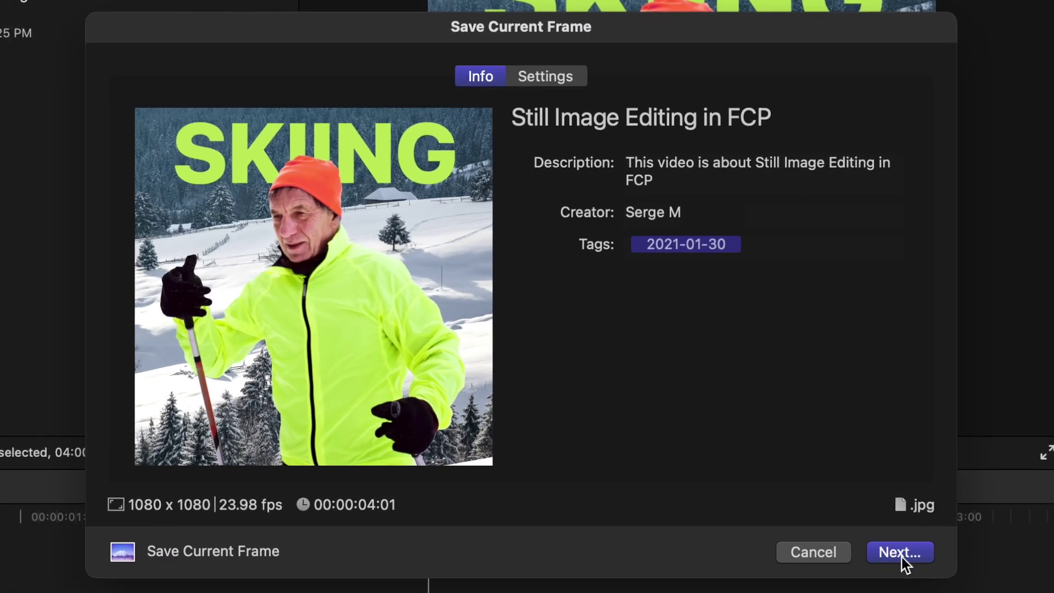
pyautogui.click(901, 552)
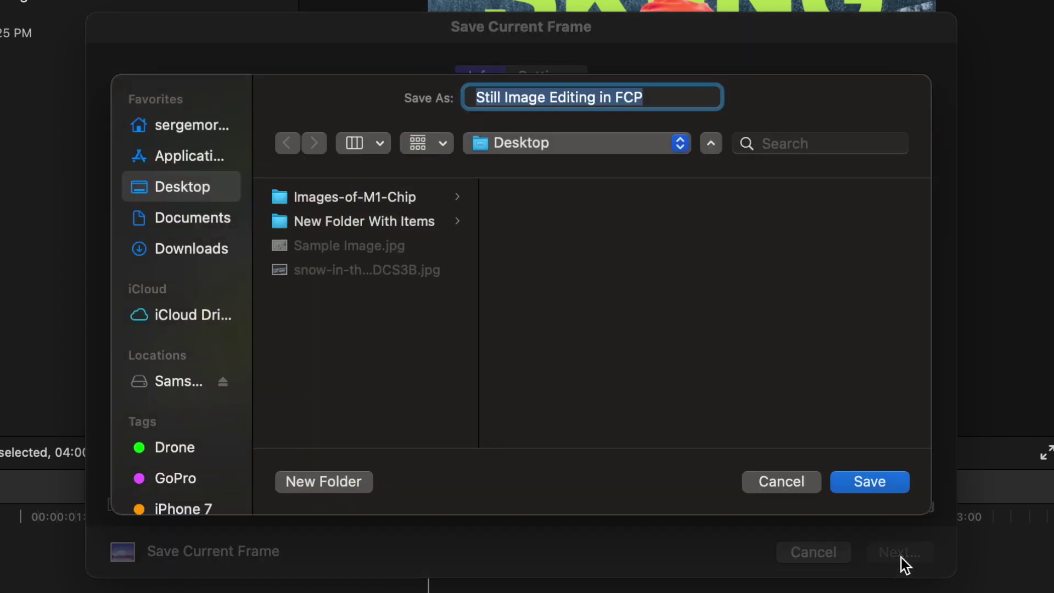